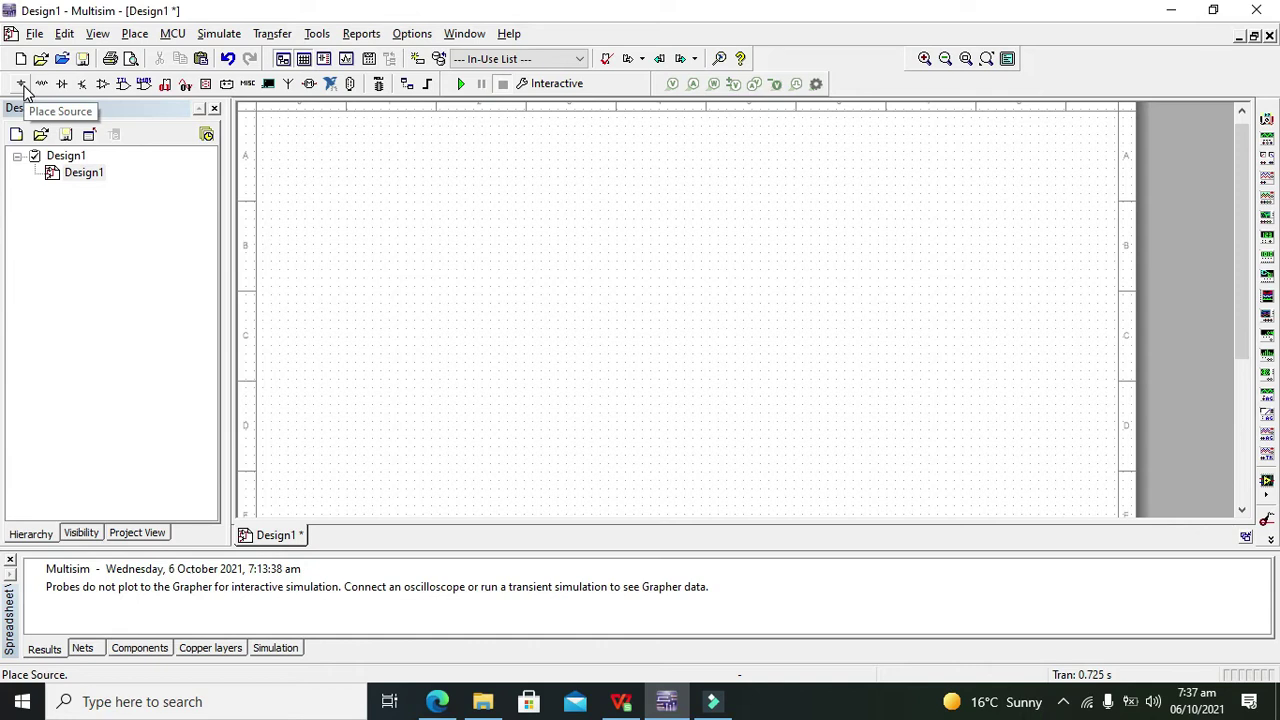
Step: Place a 12V DC_POWER source V1 from the Power_Sources family on the schematic
{"action": "left_click", "coordinate": [24, 88]}
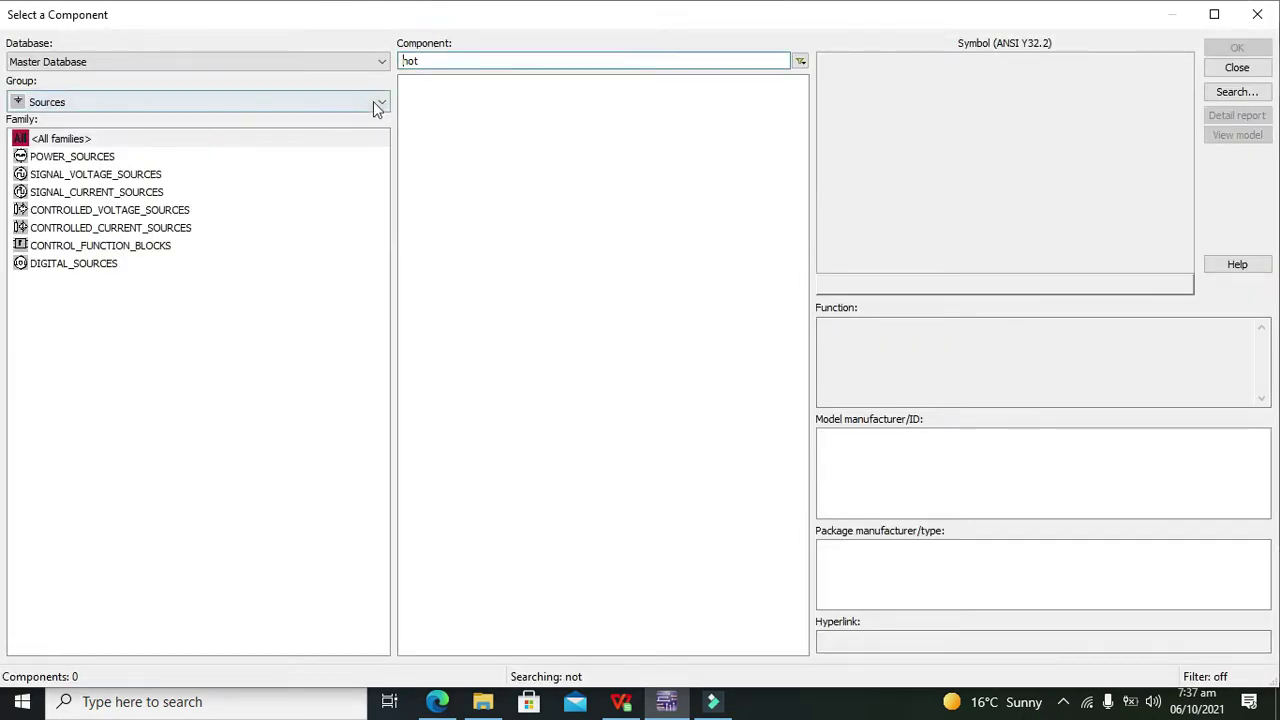
{"action": "left_click", "coordinate": [422, 61]}
{"action": "key", "text": "BackSpace"}
{"action": "key", "text": "BackSpace"}
{"action": "key", "text": "BackSpace"}
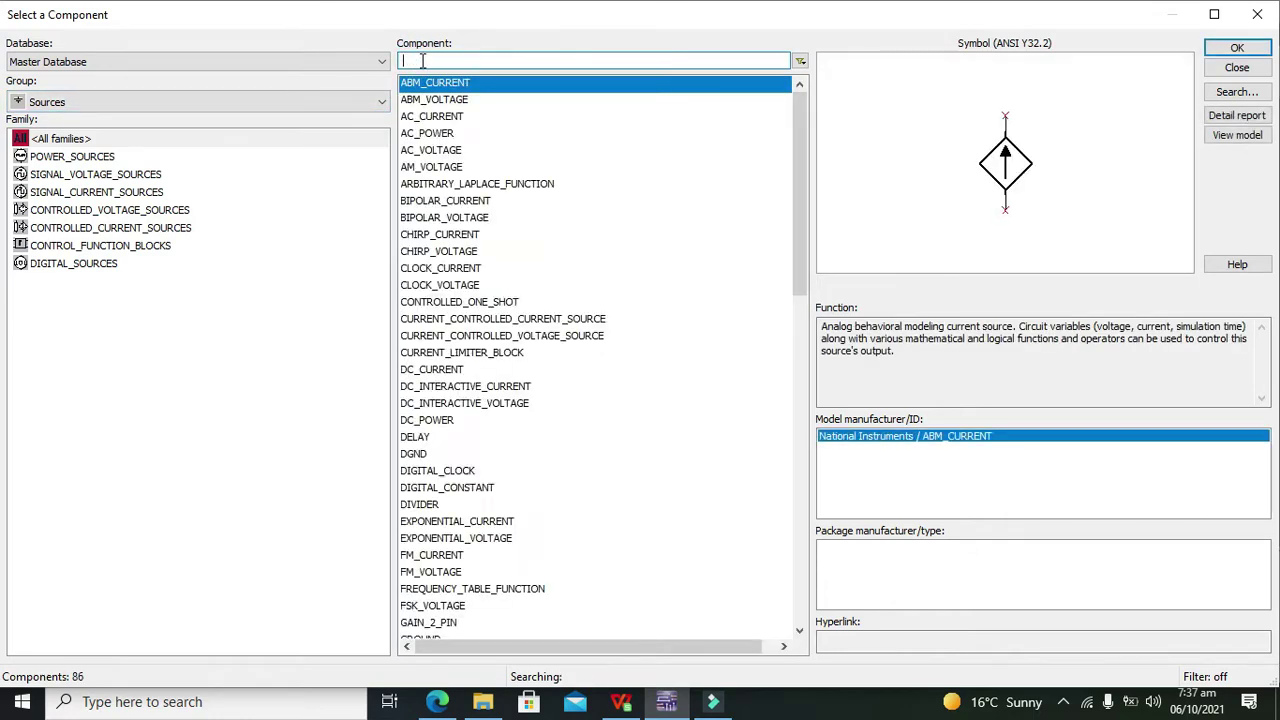
{"action": "type", "text": "not"}
{"action": "left_click", "coordinate": [60, 157]}
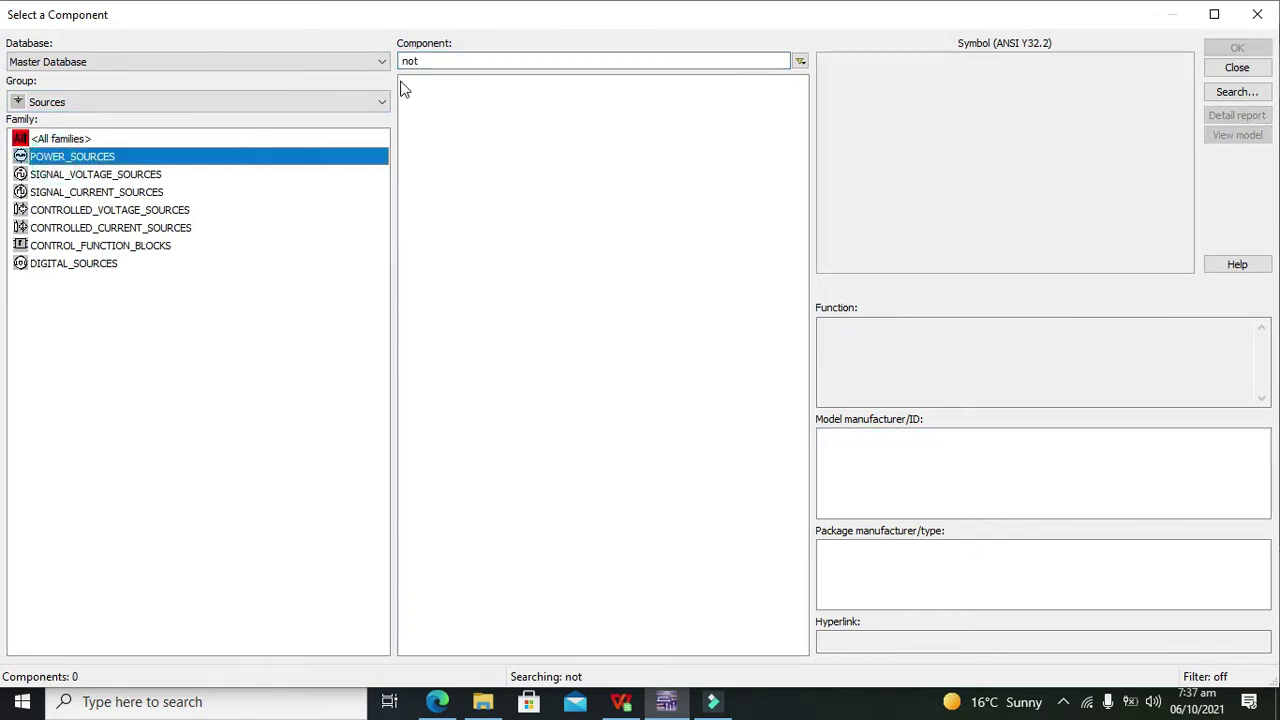
{"action": "left_click", "coordinate": [109, 158]}
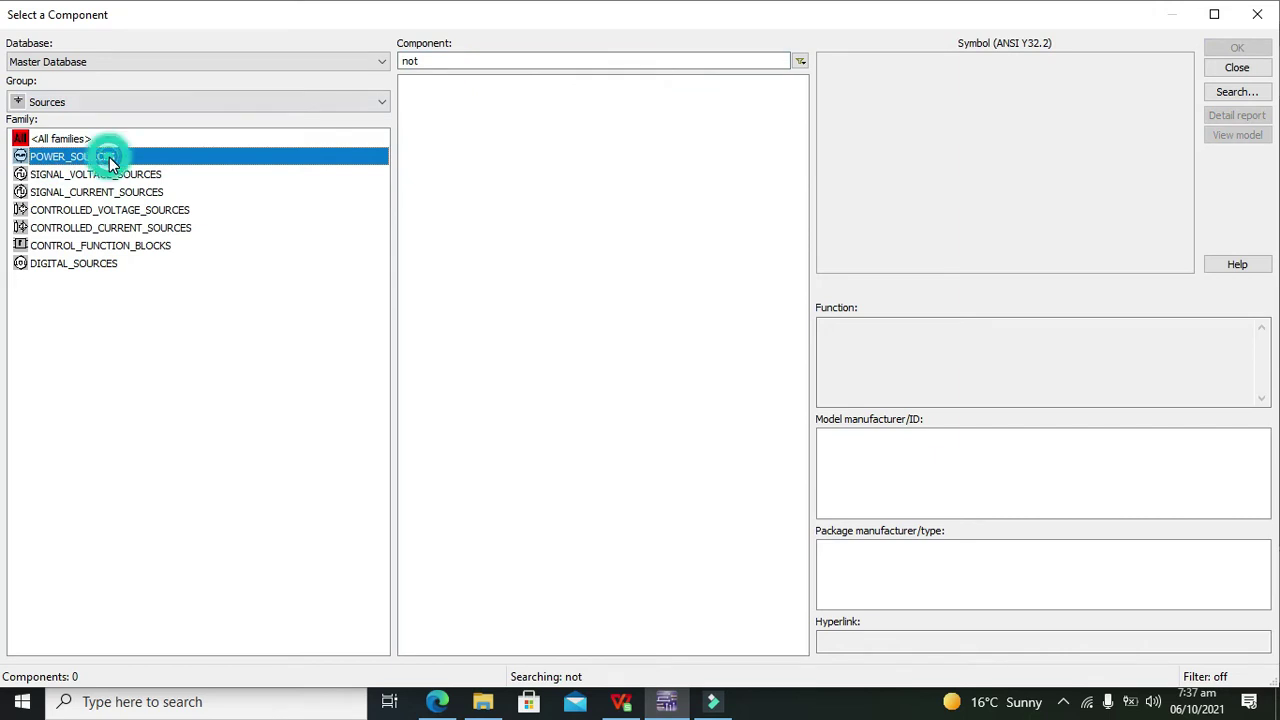
{"action": "left_click", "coordinate": [480, 58]}
{"action": "key", "text": "BackSpace"}
{"action": "key", "text": "BackSpace"}
{"action": "key", "text": "BackSpace"}
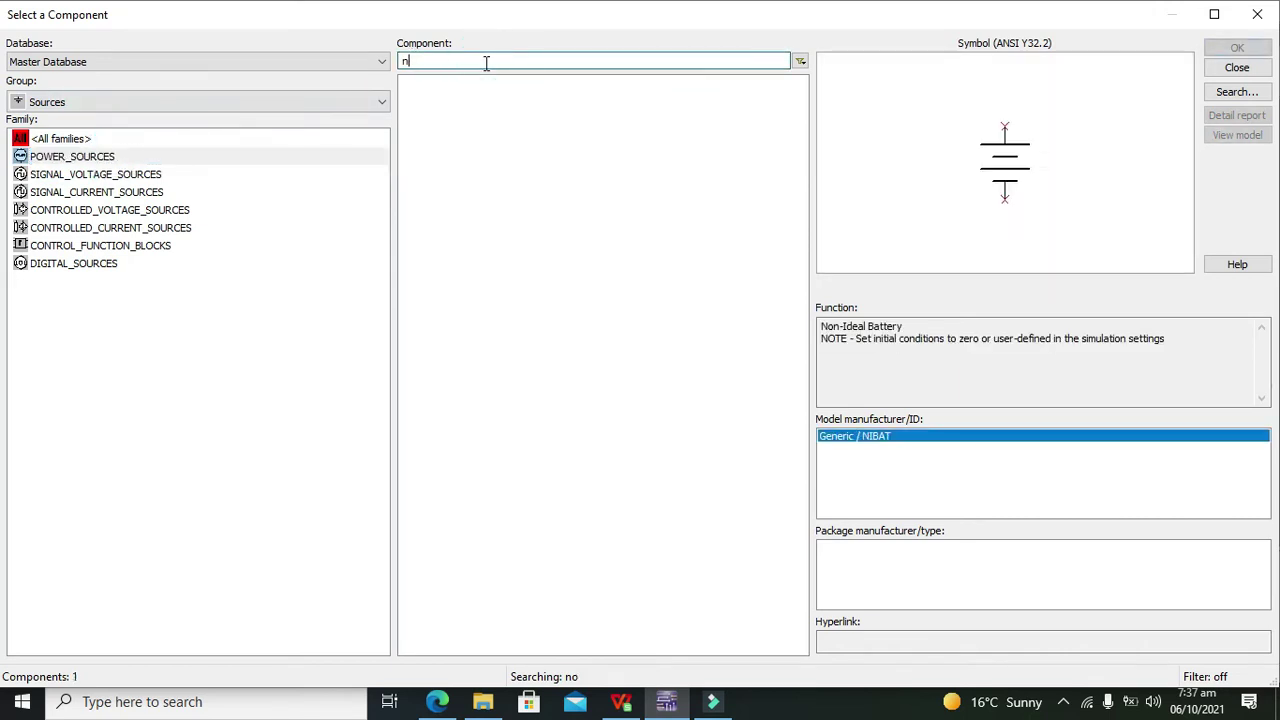
{"action": "left_click", "coordinate": [458, 100]}
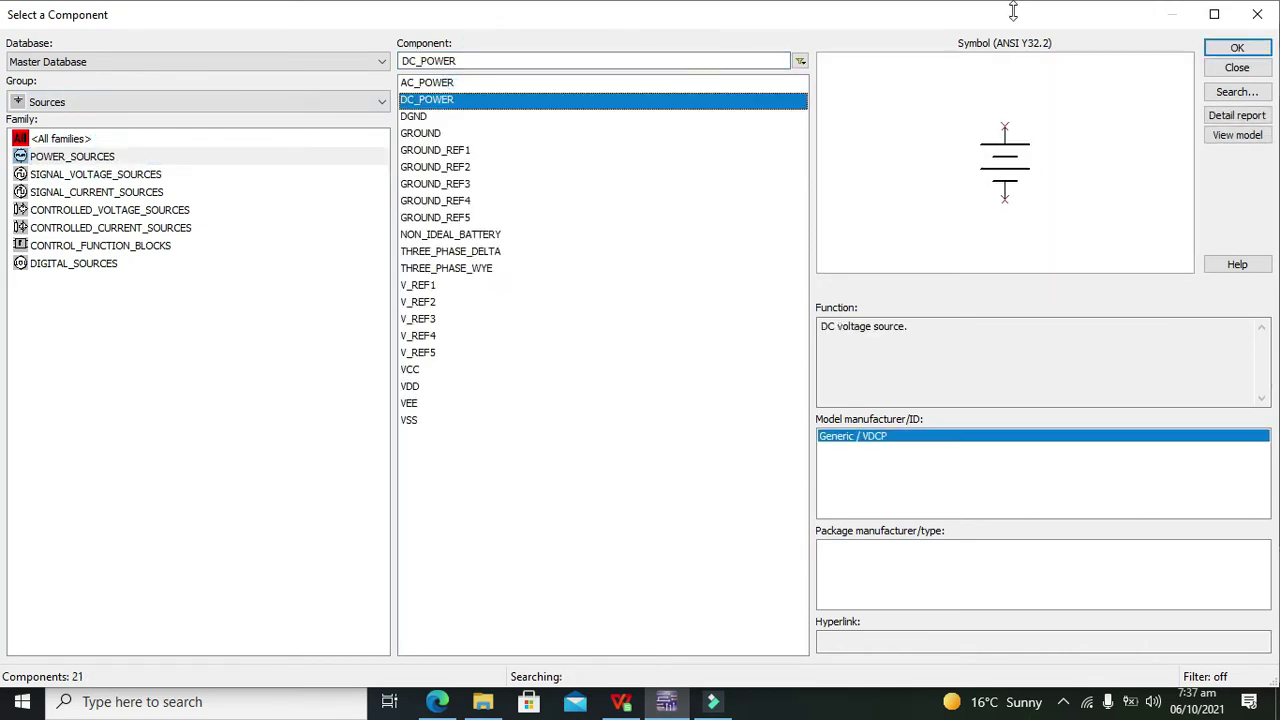
{"action": "left_click", "coordinate": [1250, 46]}
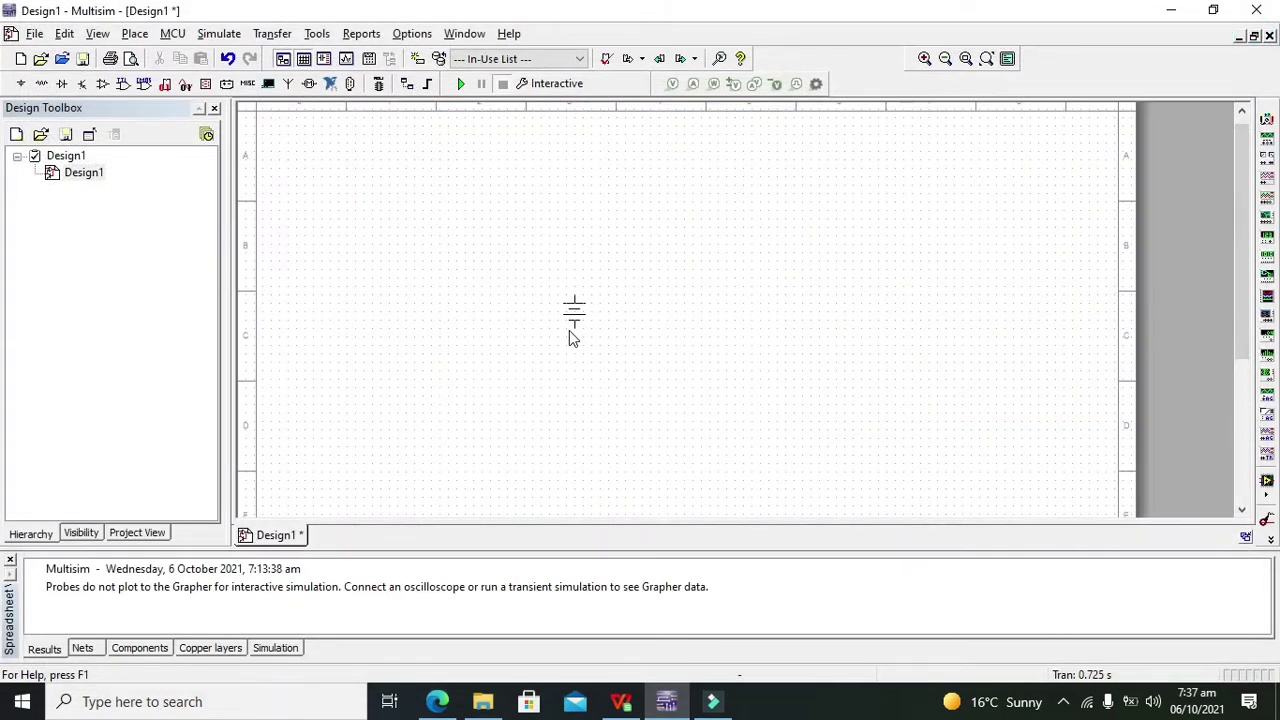
{"action": "left_click", "coordinate": [418, 328]}
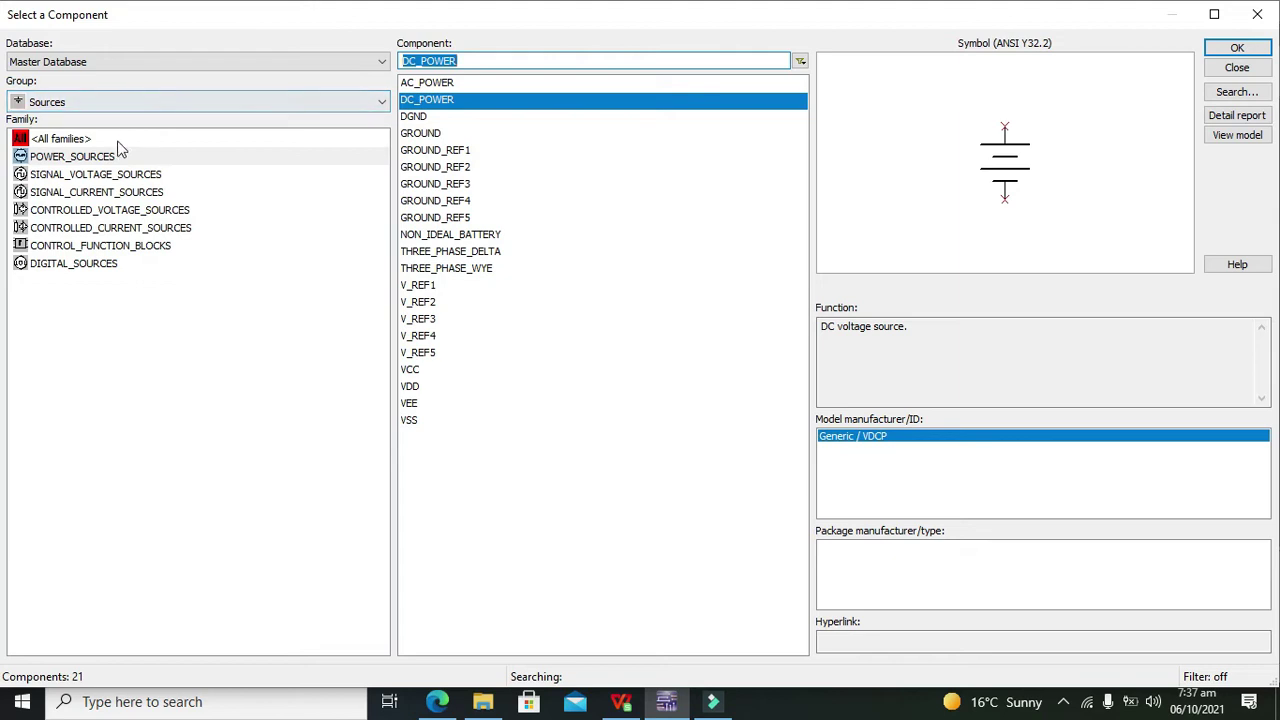
Step: Select the DIPSW1 switch from the Basic group's SWITCH family
{"action": "left_click", "coordinate": [97, 101]}
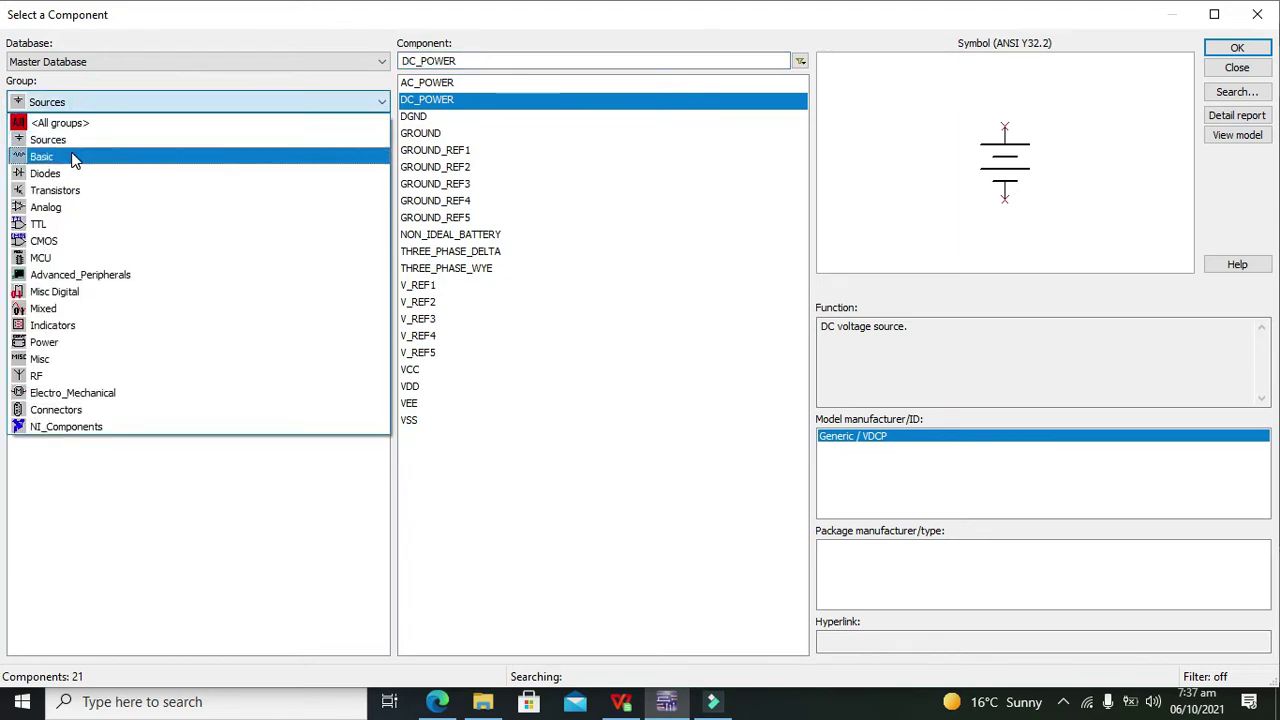
{"action": "left_click", "coordinate": [72, 158]}
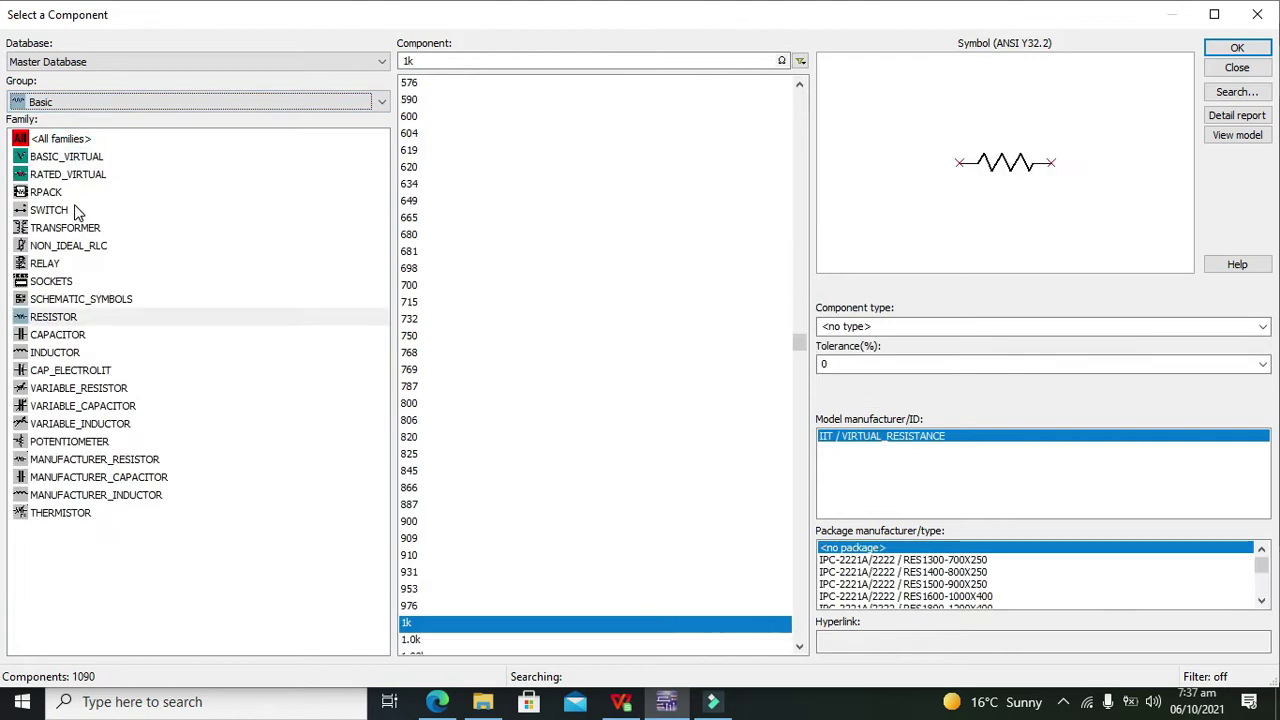
{"action": "left_click", "coordinate": [57, 213]}
{"action": "left_click", "coordinate": [416, 119]}
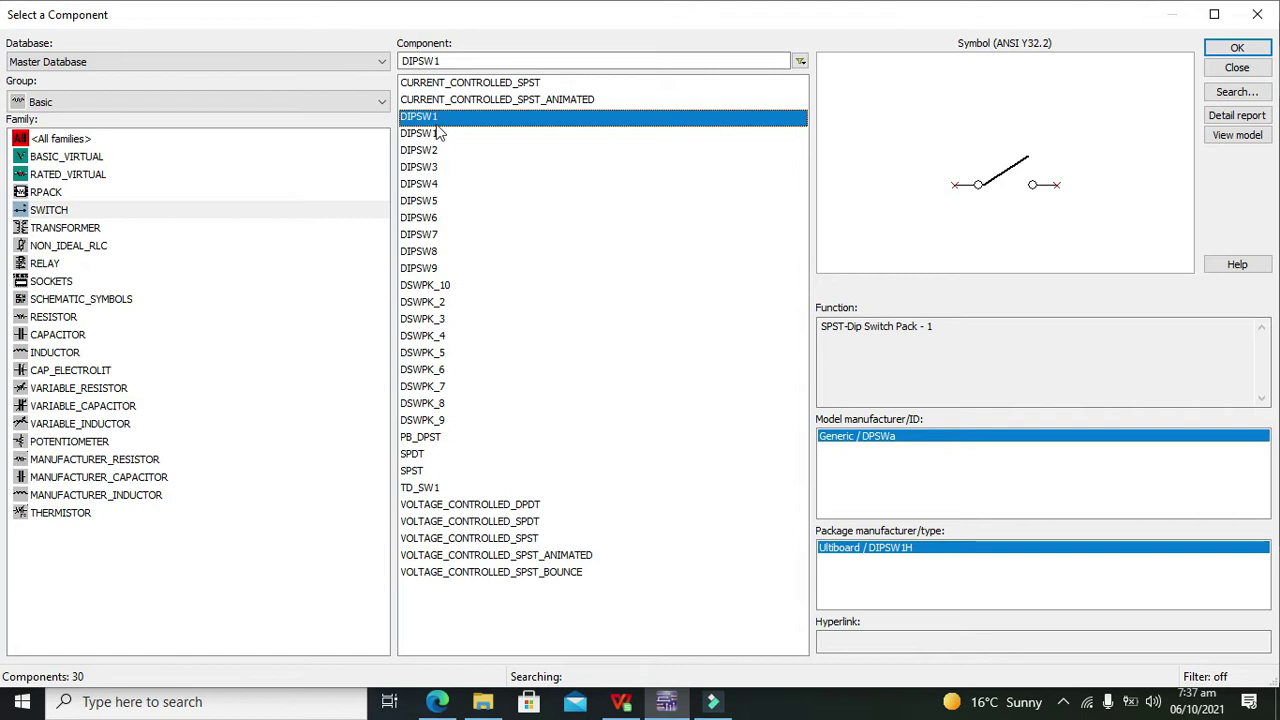
Step: Place switch S1 above V1 and a 100nF electrolytic capacitor C1 to its right
{"action": "left_click", "coordinate": [1237, 47]}
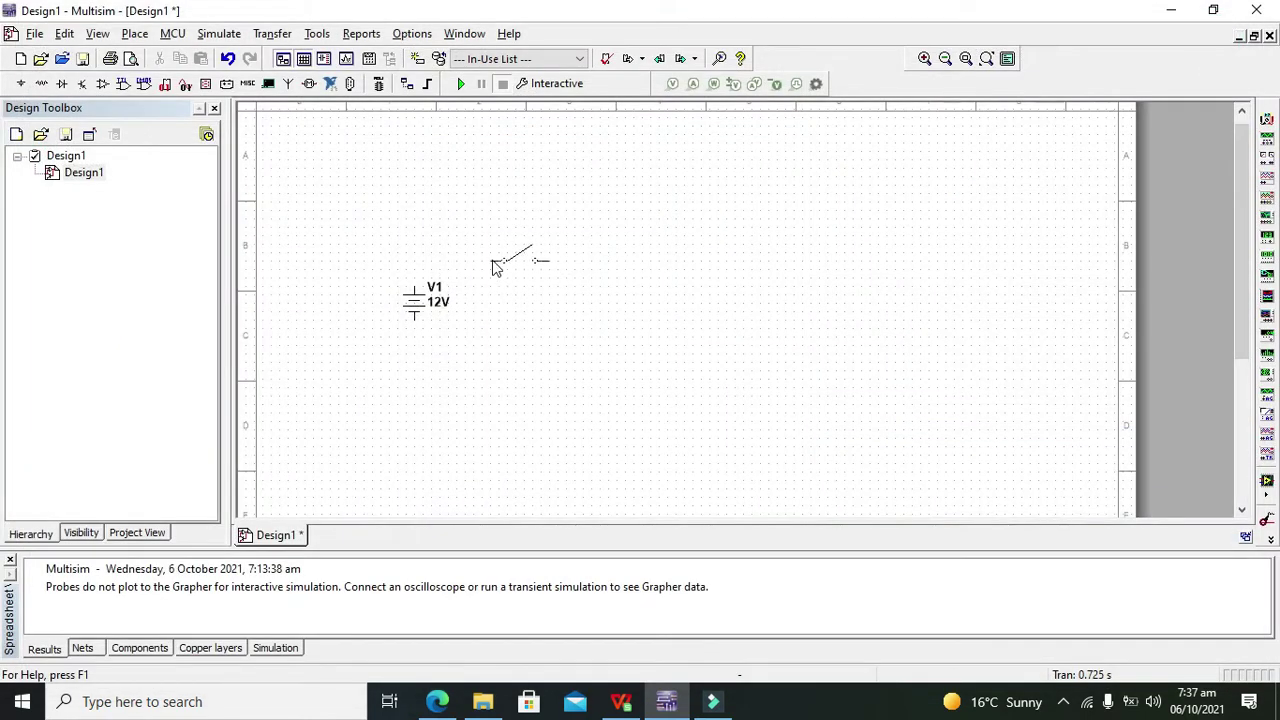
{"action": "left_click", "coordinate": [472, 236]}
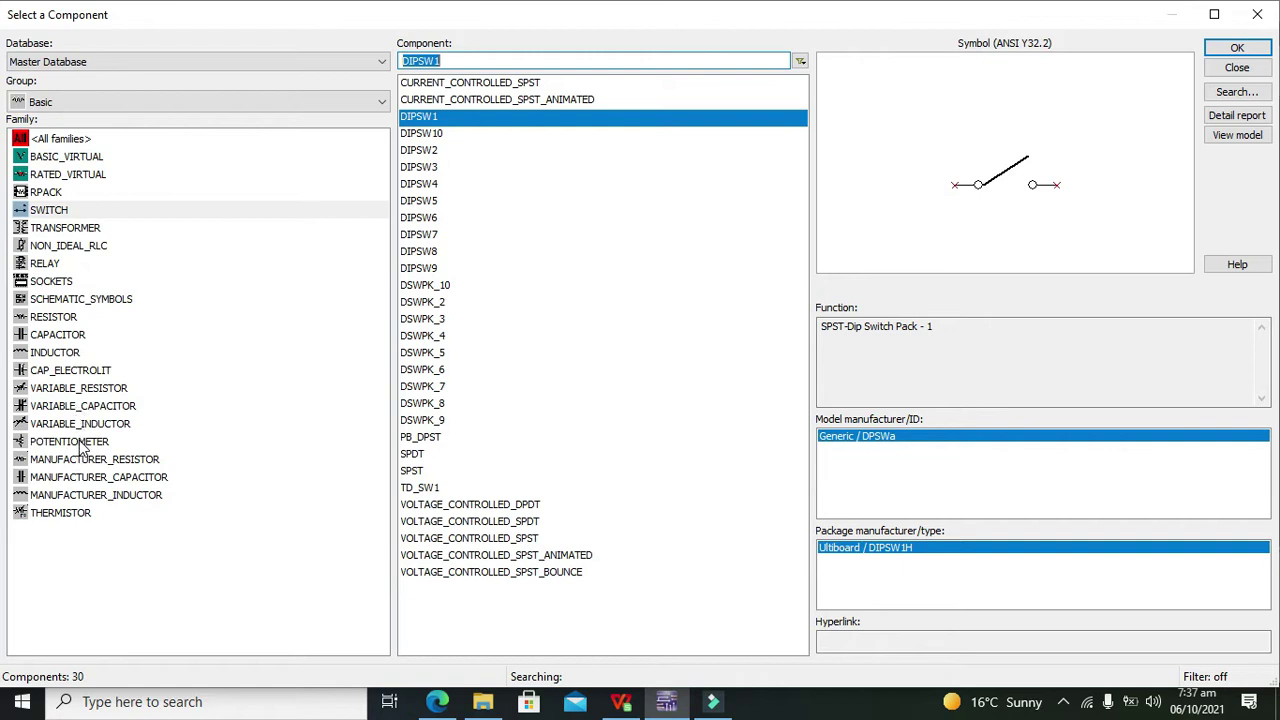
{"action": "left_click", "coordinate": [62, 372]}
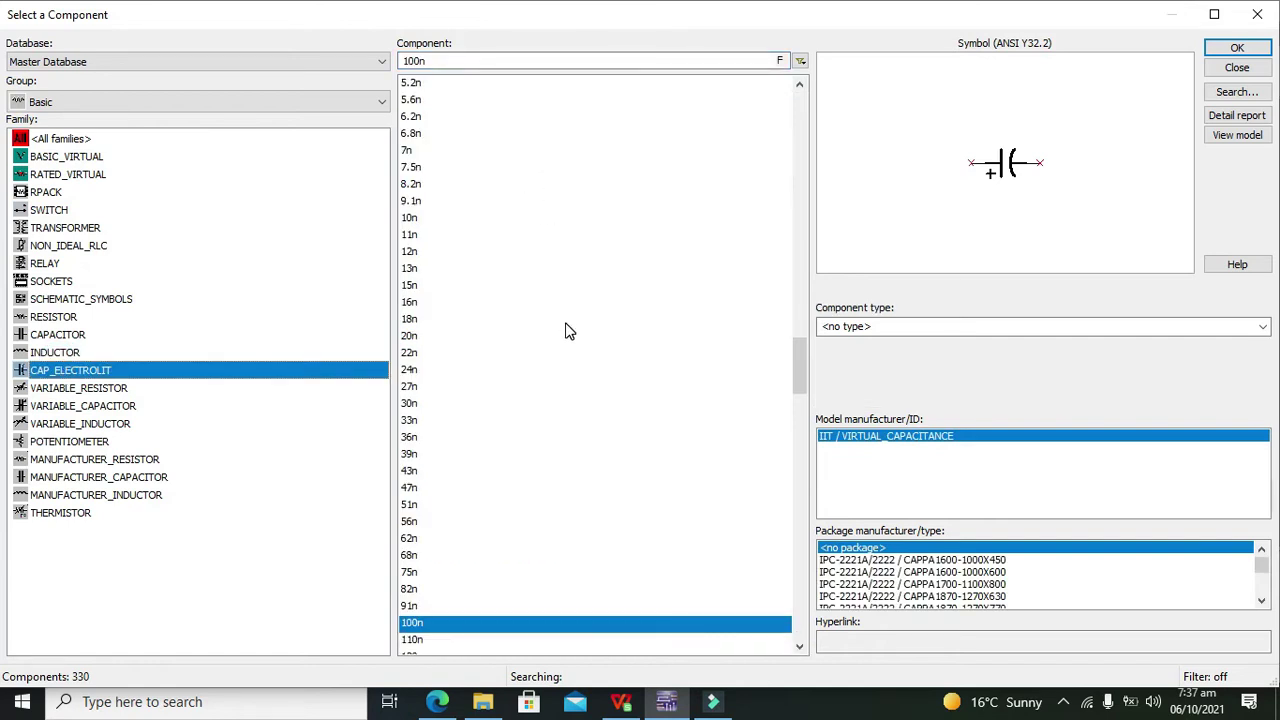
{"action": "left_click", "coordinate": [1237, 48]}
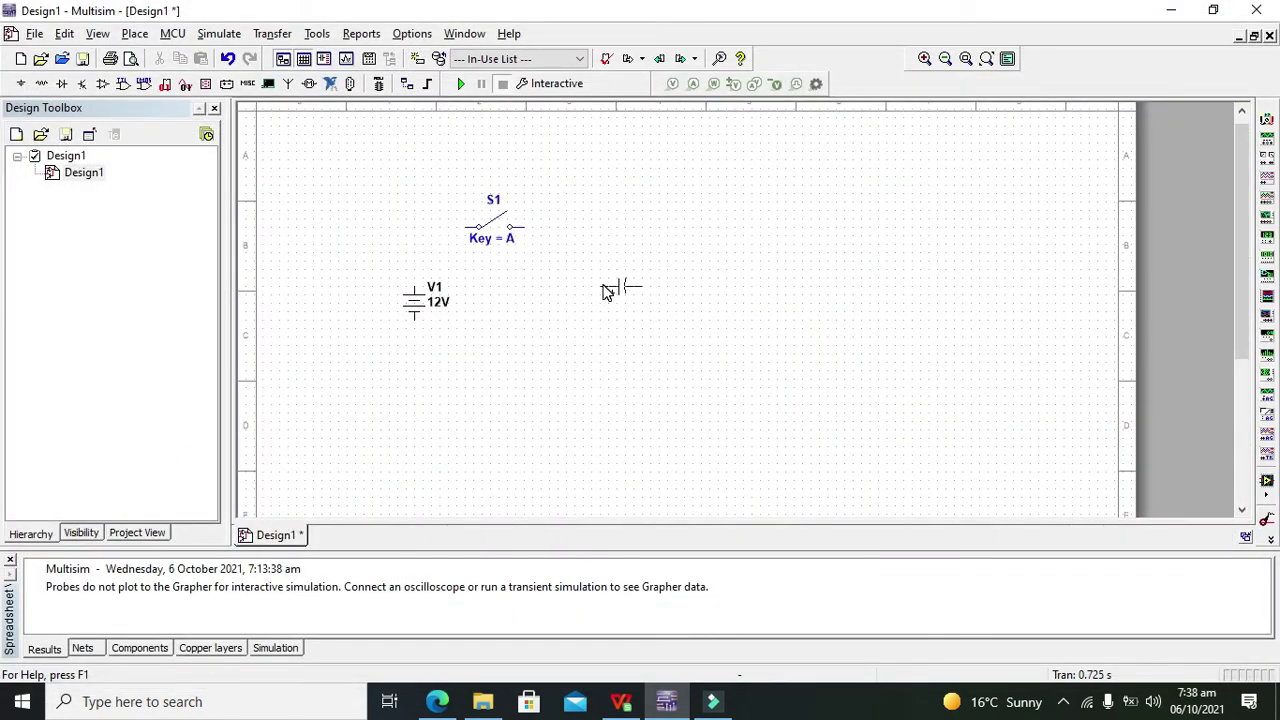
{"action": "left_click", "coordinate": [603, 286]}
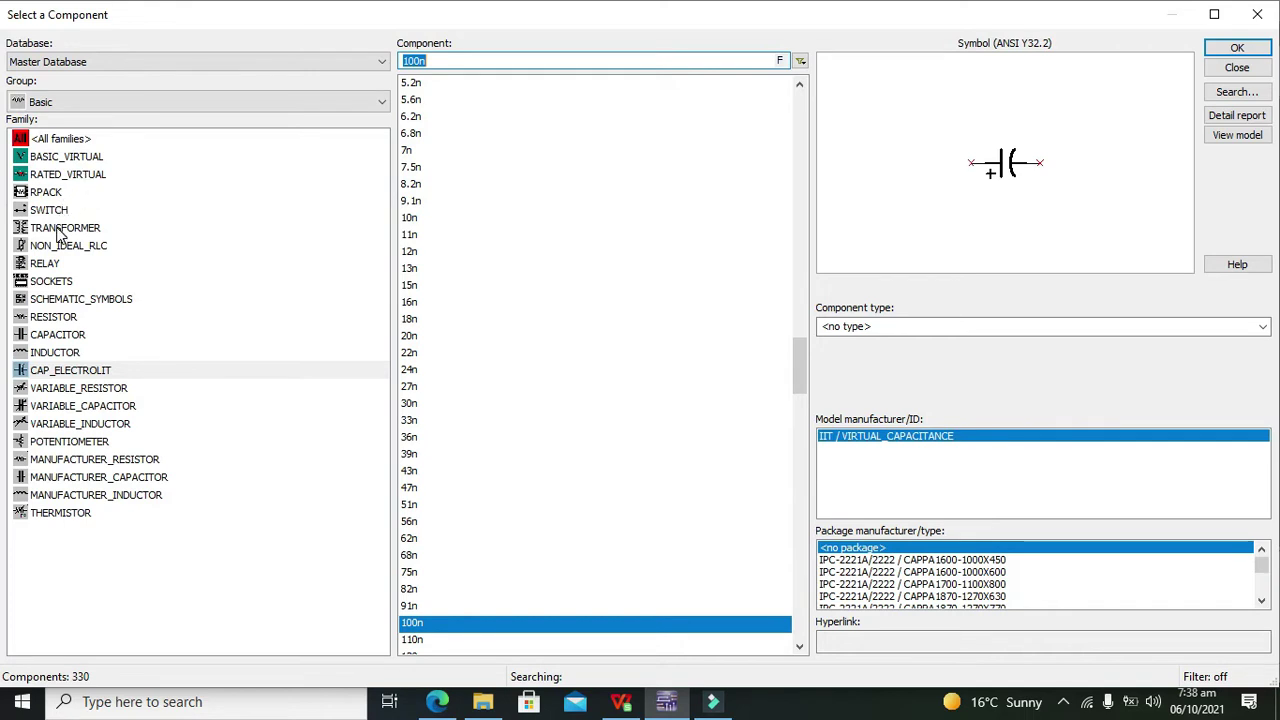
Step: Choose a 665 Ω resistor to place next
{"action": "left_click", "coordinate": [52, 318]}
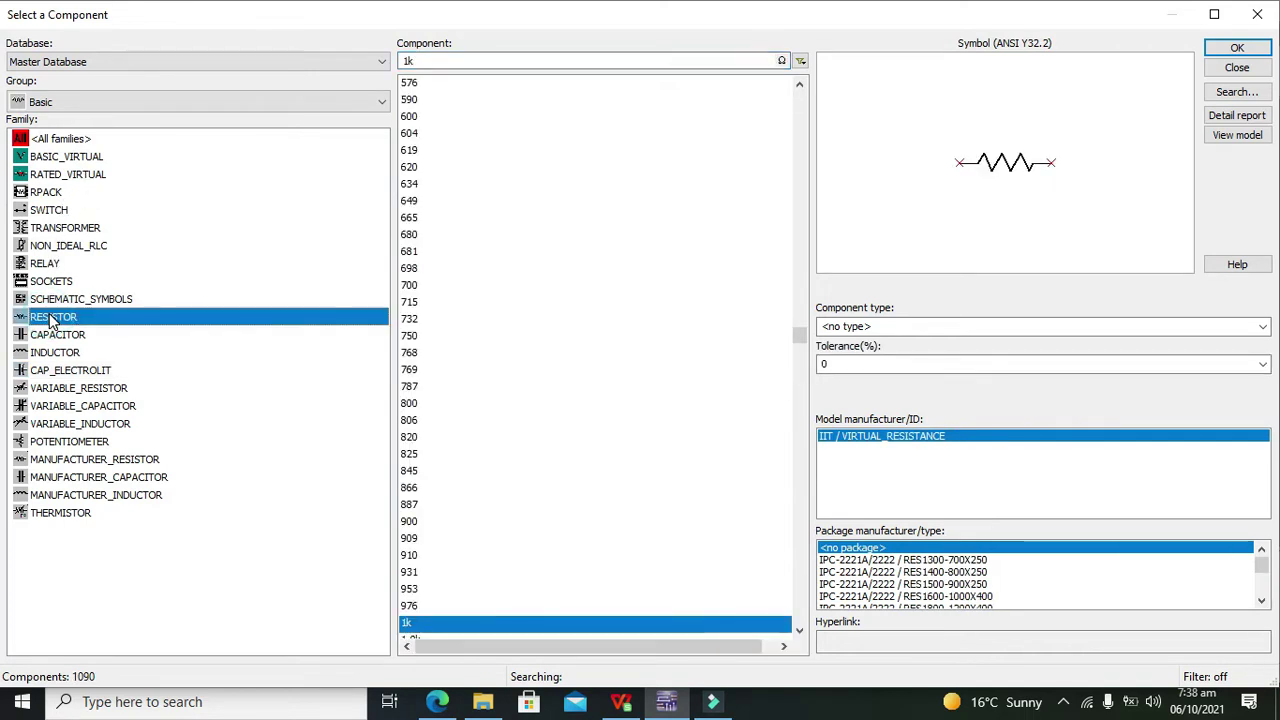
{"action": "left_click", "coordinate": [434, 218]}
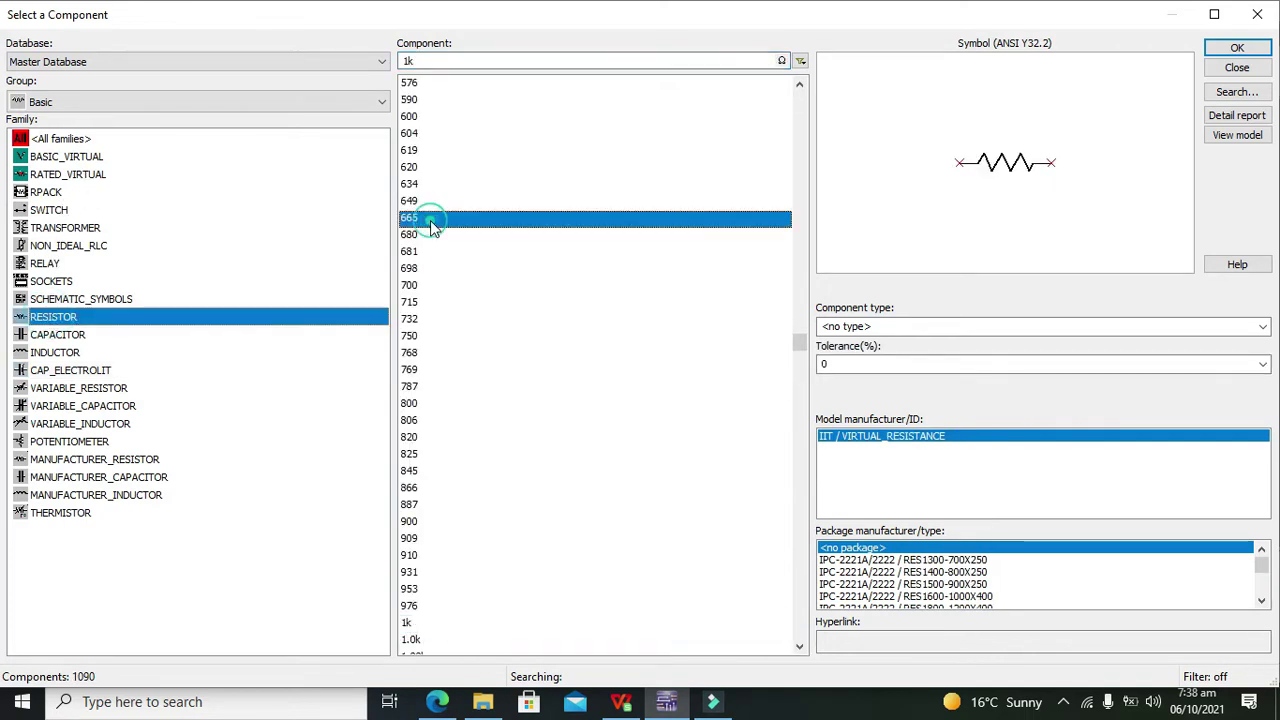
{"action": "left_click", "coordinate": [1237, 48]}
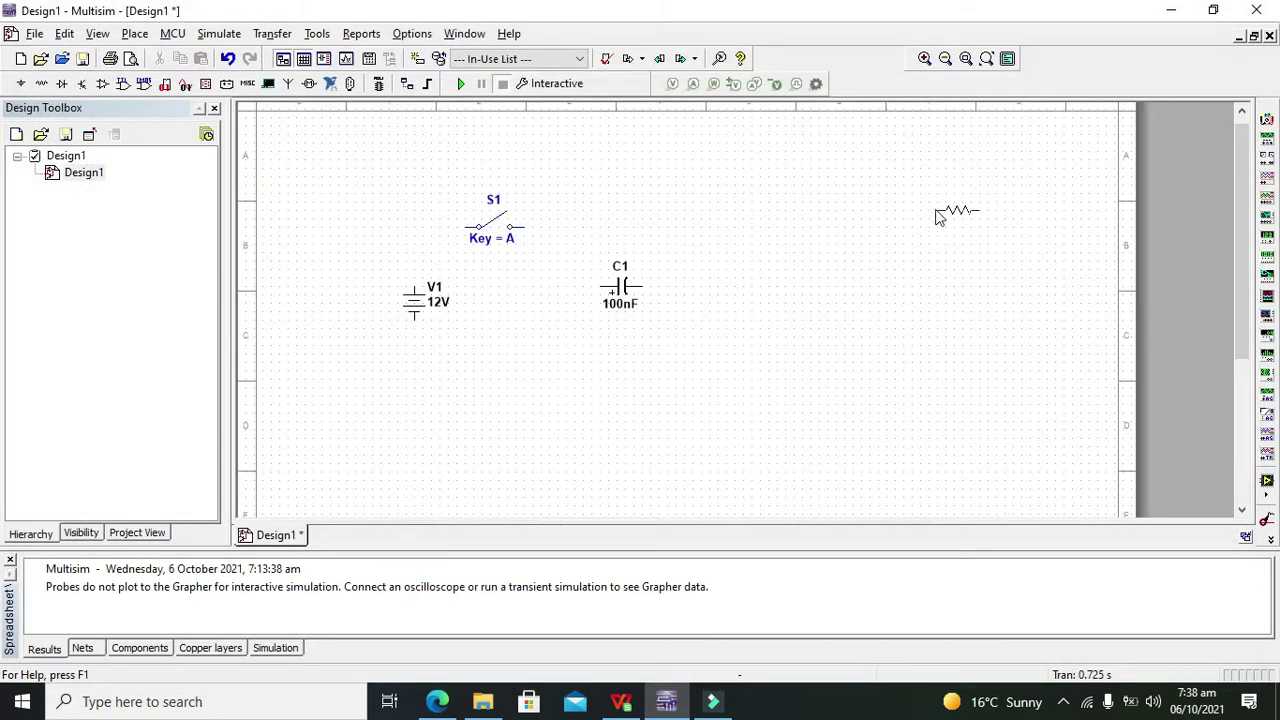
Step: Place resistor R1 and search the TTL group for 74LS04
{"action": "left_click", "coordinate": [708, 286]}
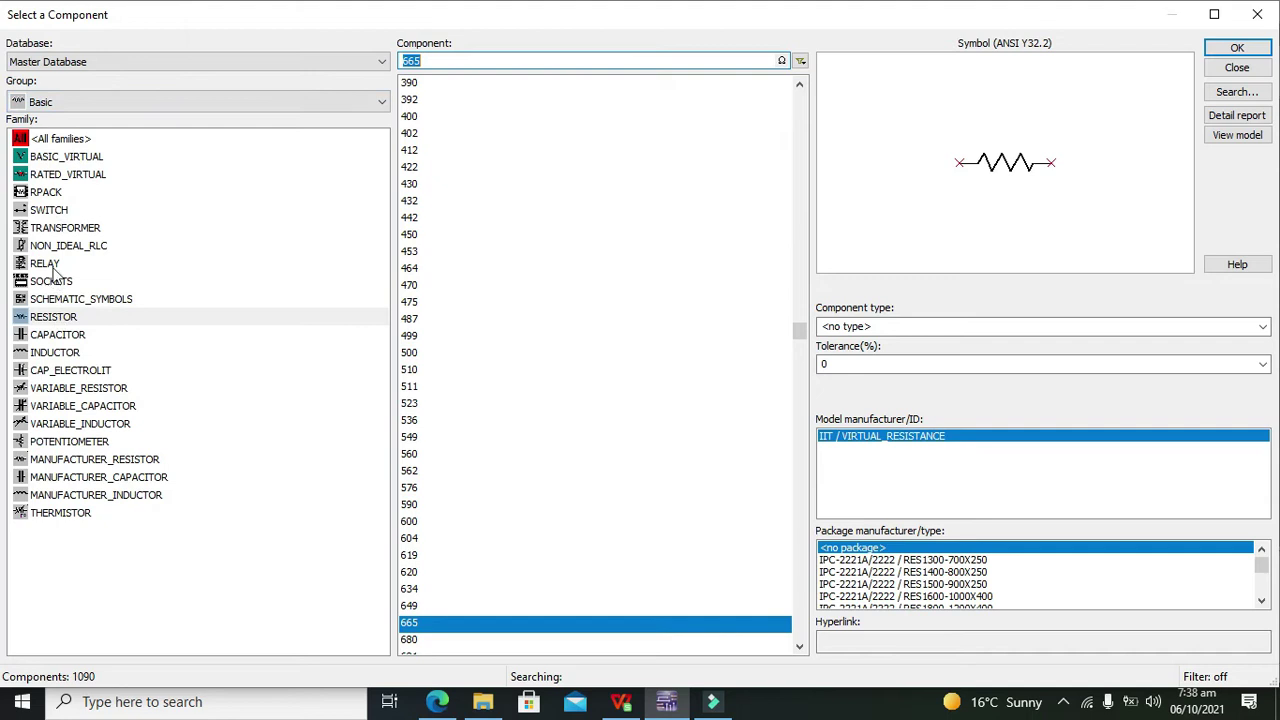
{"action": "left_click", "coordinate": [64, 103]}
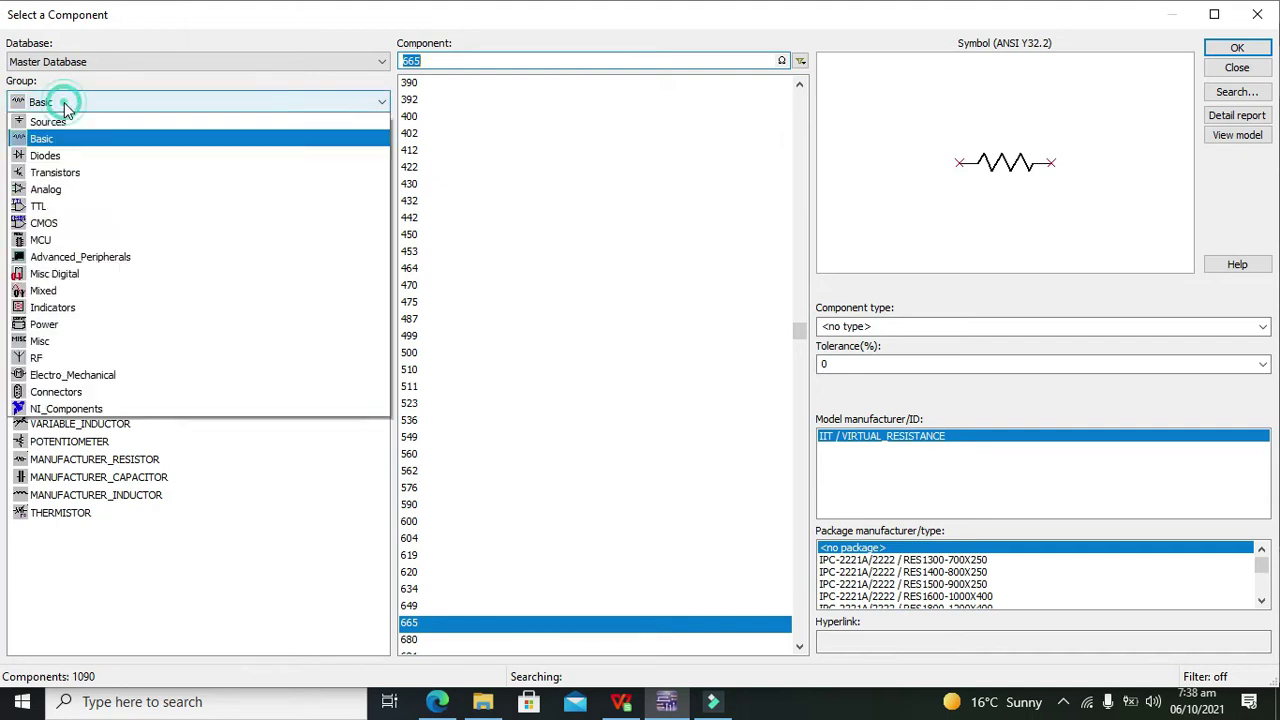
{"action": "left_click", "coordinate": [58, 224]}
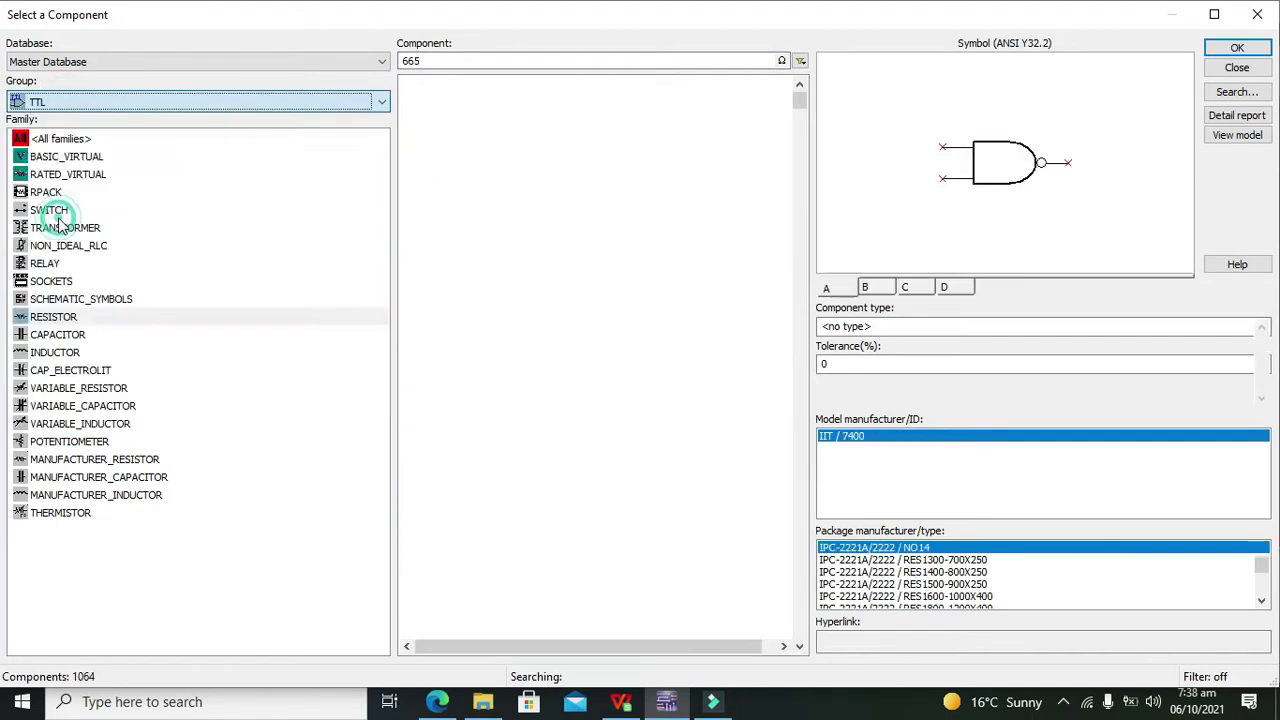
{"action": "left_click", "coordinate": [458, 60]}
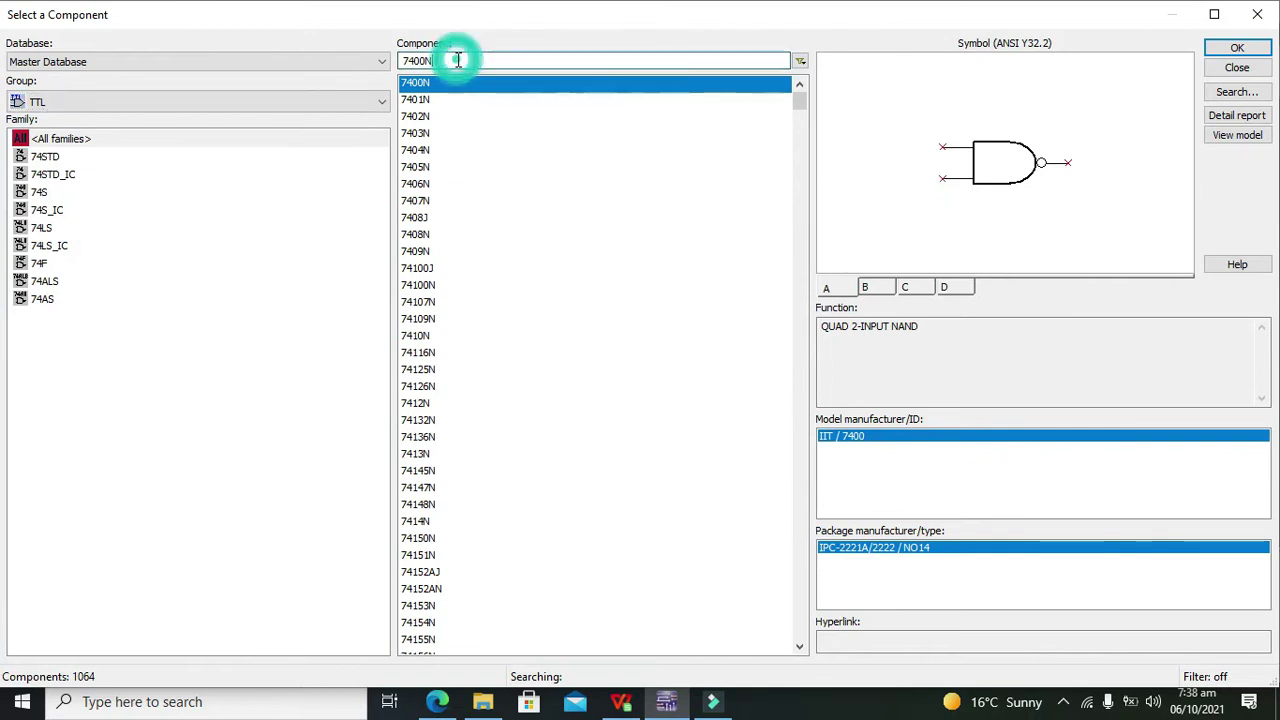
{"action": "key", "text": "BackSpace"}
{"action": "key", "text": "BackSpace"}
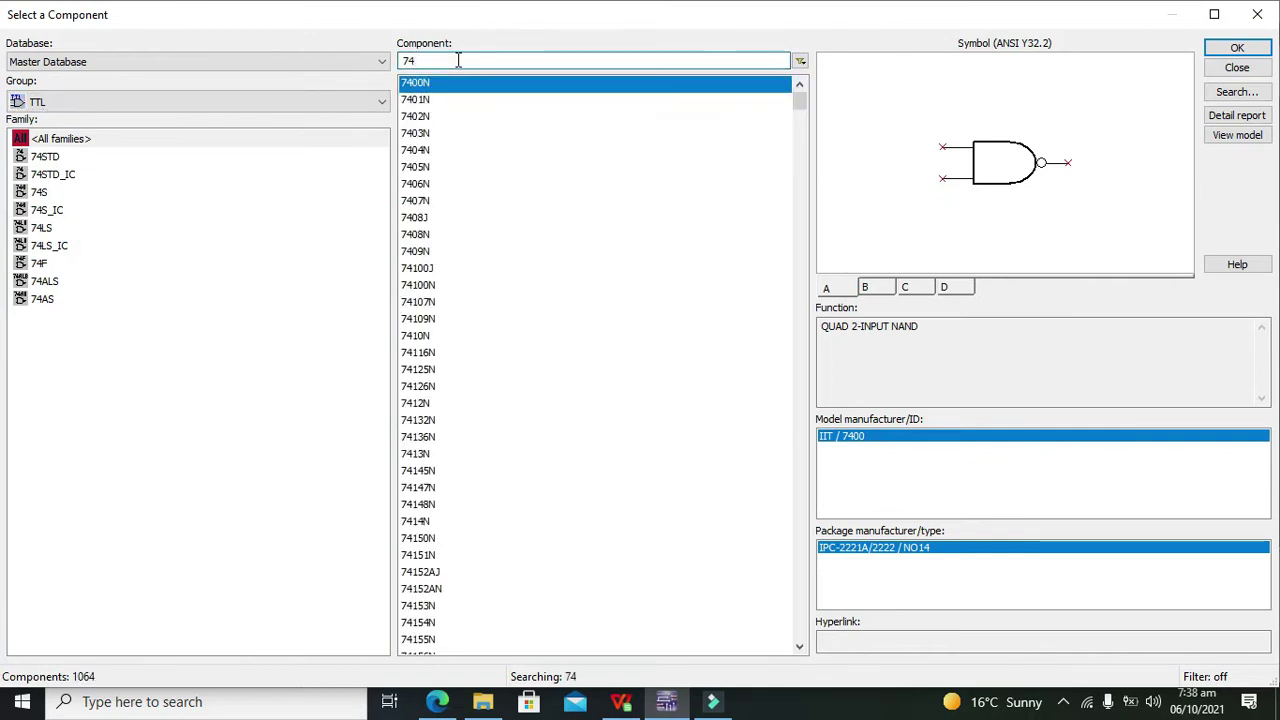
{"action": "type", "text": "Ls"}
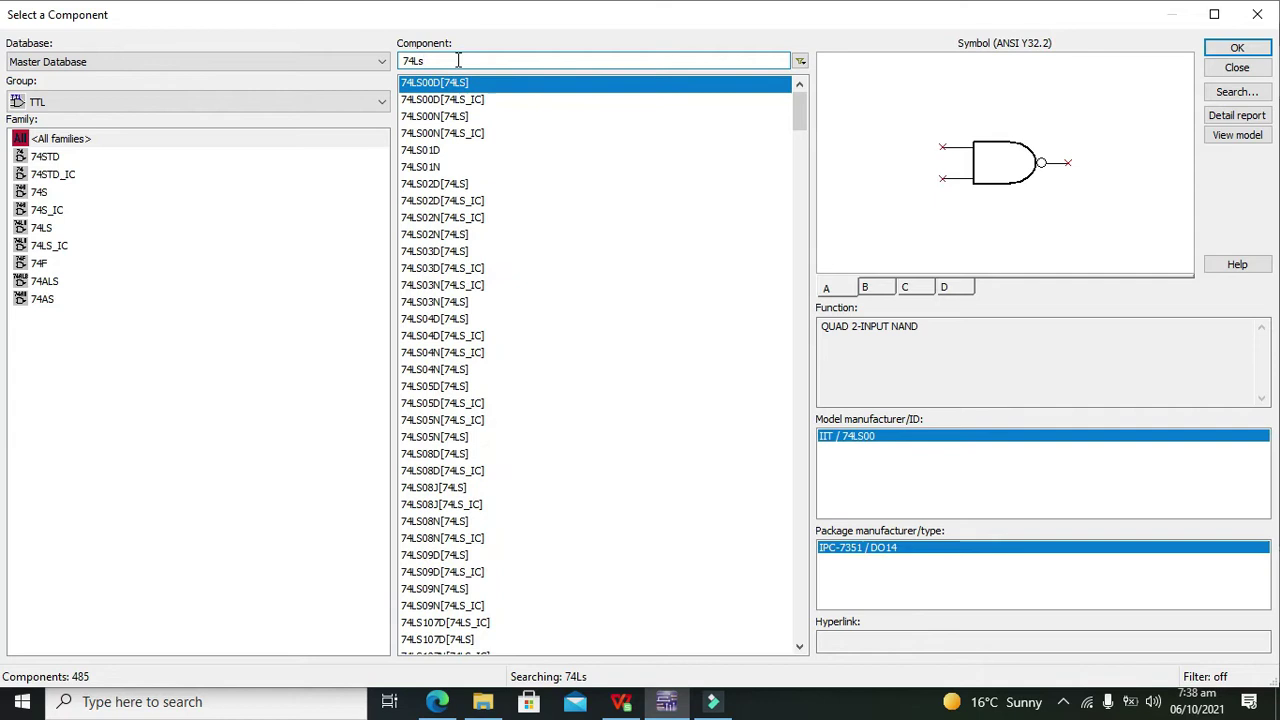
{"action": "type", "text": "04"}
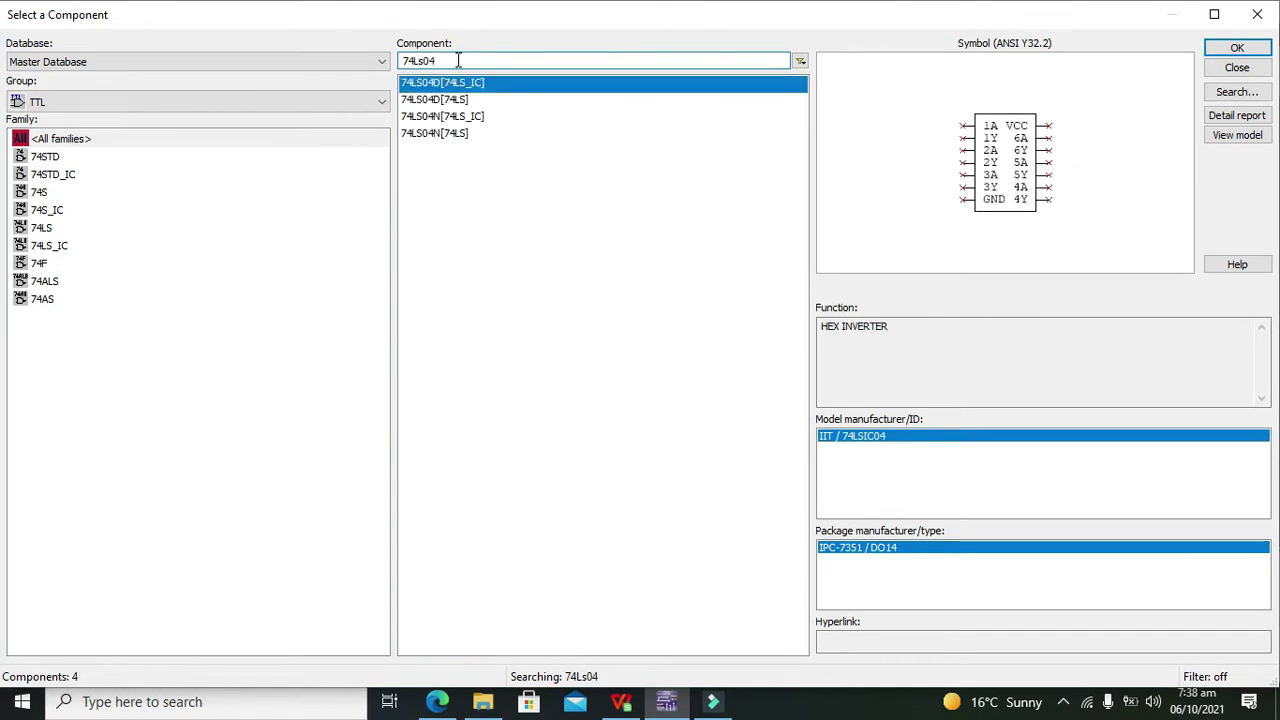
Step: Add the 74LS04D inverter's section A as U1A at the schematic's upper right
{"action": "left_click", "coordinate": [456, 100]}
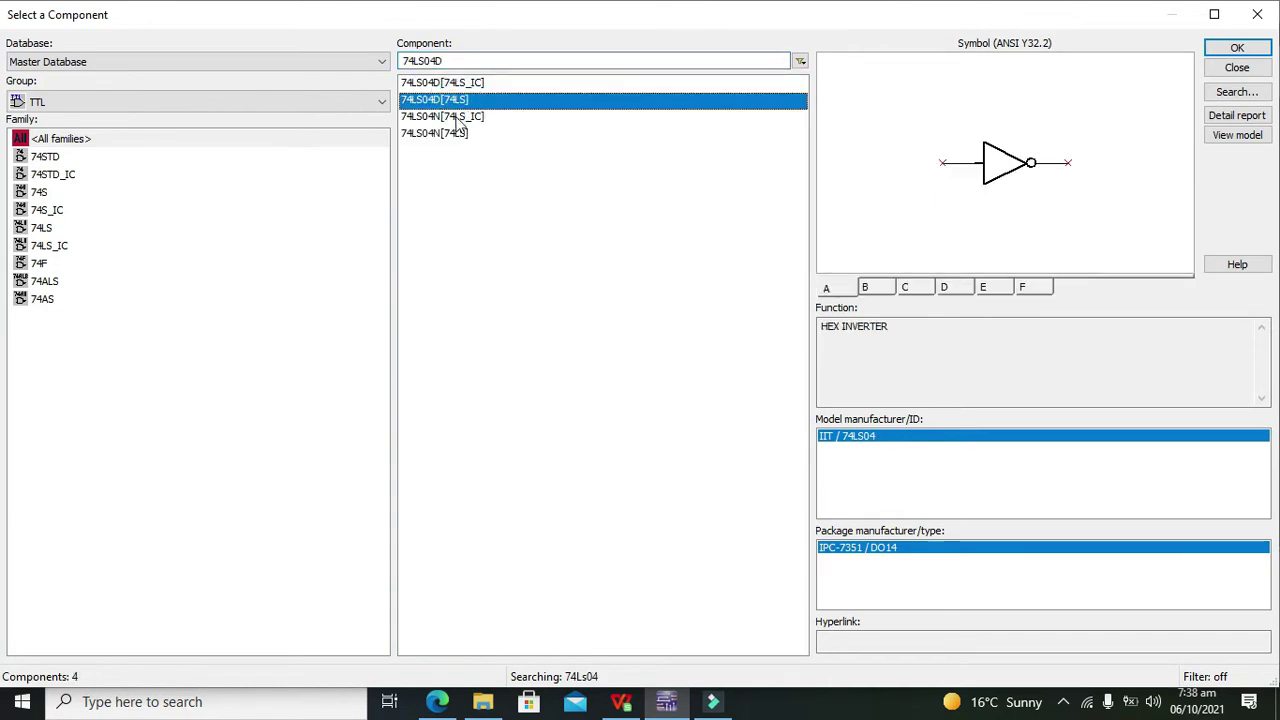
{"action": "left_click", "coordinate": [457, 116]}
{"action": "left_click", "coordinate": [455, 134]}
{"action": "left_click", "coordinate": [456, 116]}
{"action": "left_click", "coordinate": [452, 99]}
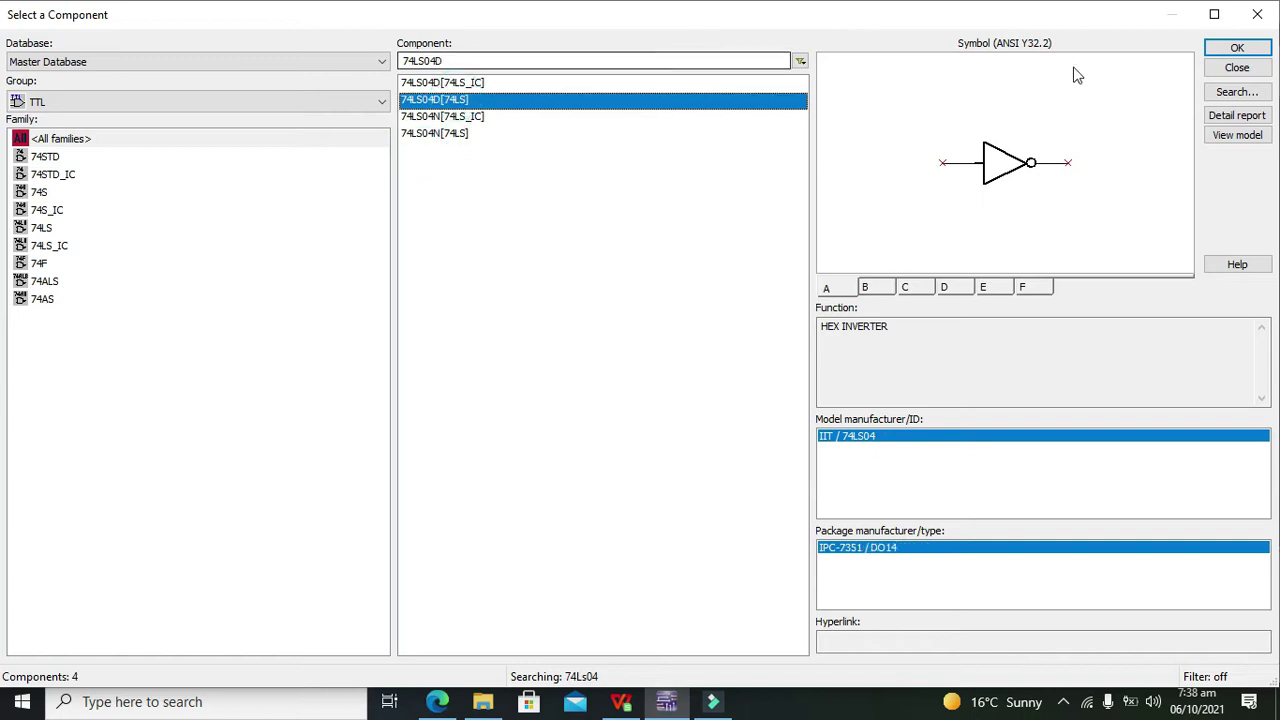
{"action": "left_click", "coordinate": [1234, 47]}
{"action": "left_click", "coordinate": [831, 161]}
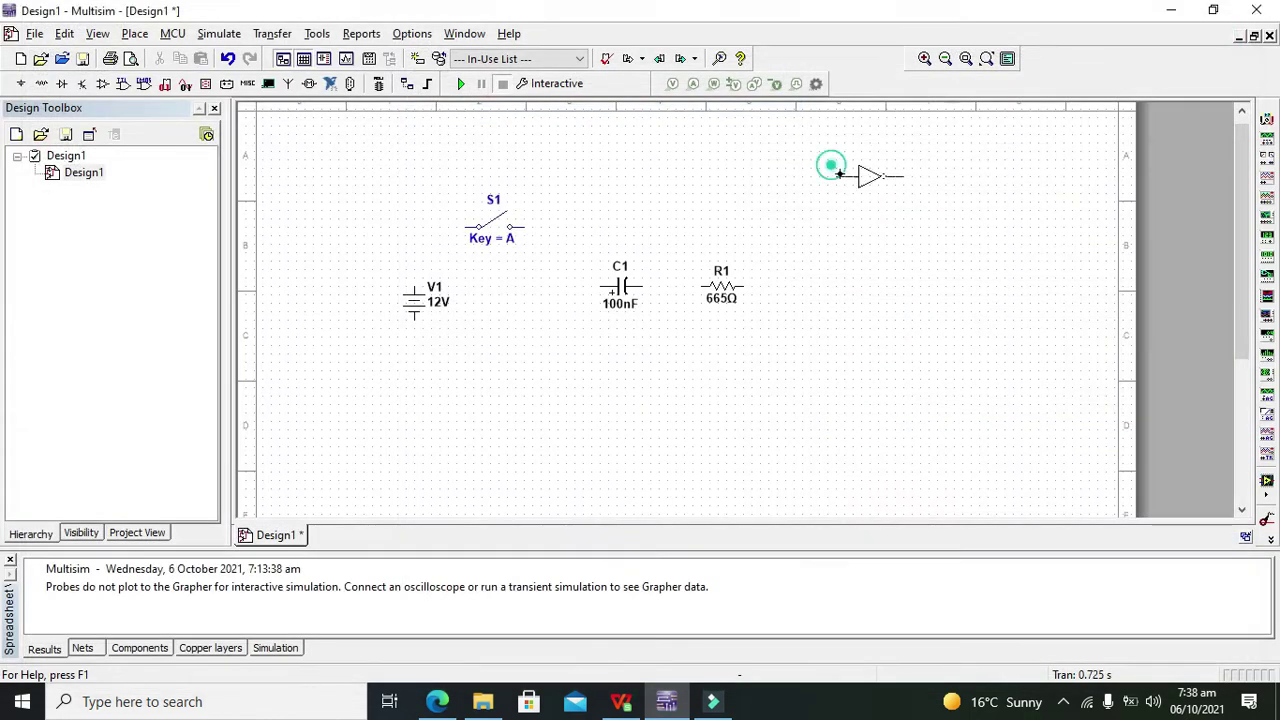
{"action": "left_click", "coordinate": [803, 194]}
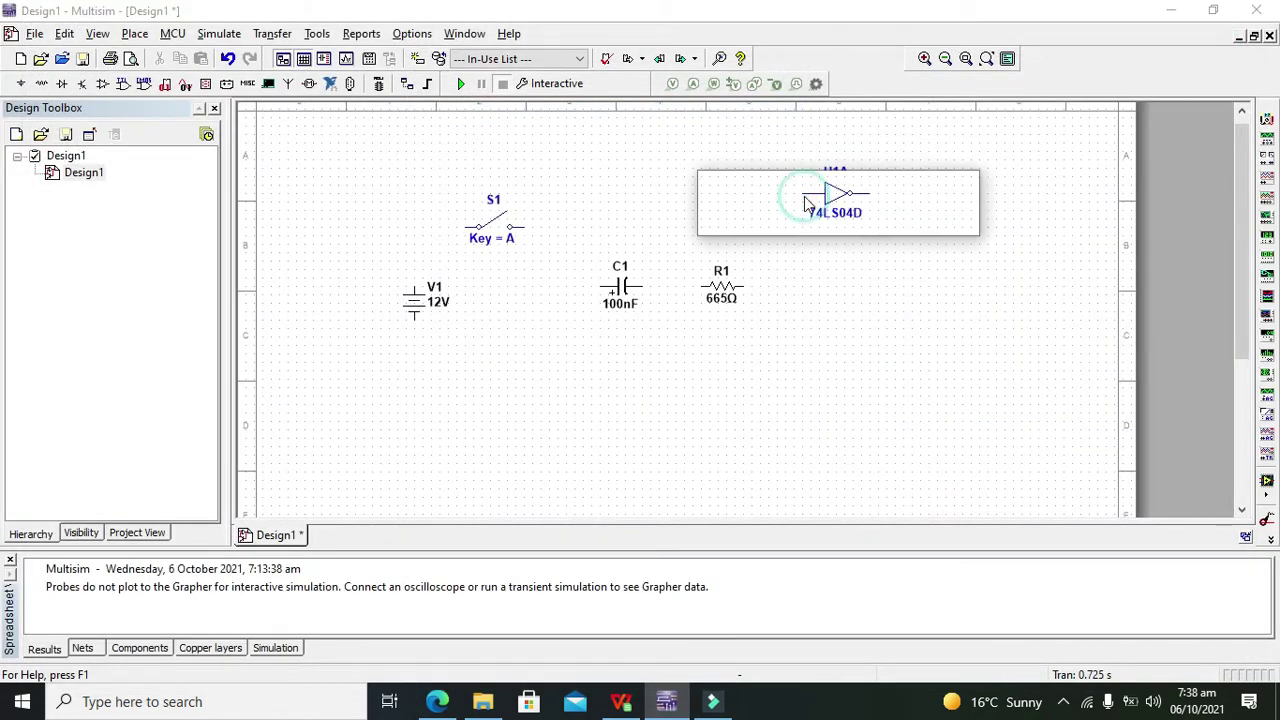
Step: Place a GROUND symbol from the Sources group below V1
{"action": "left_click", "coordinate": [834, 224]}
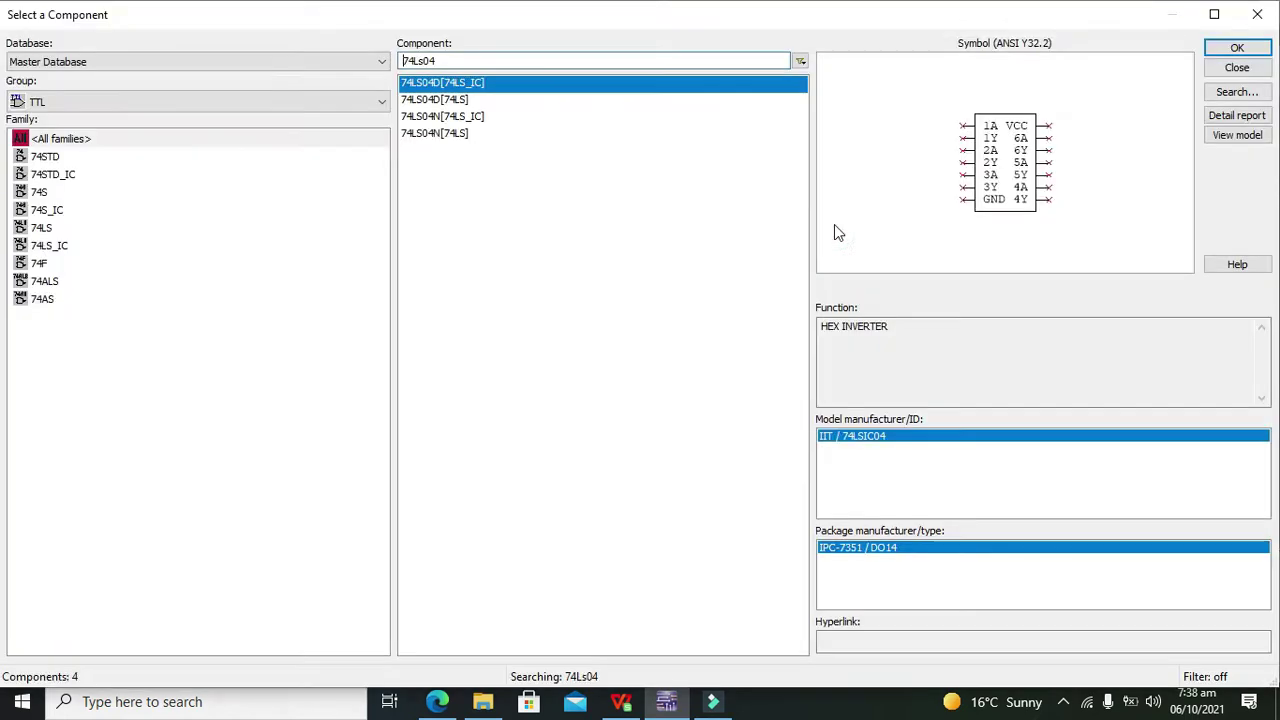
{"action": "left_click", "coordinate": [92, 103]}
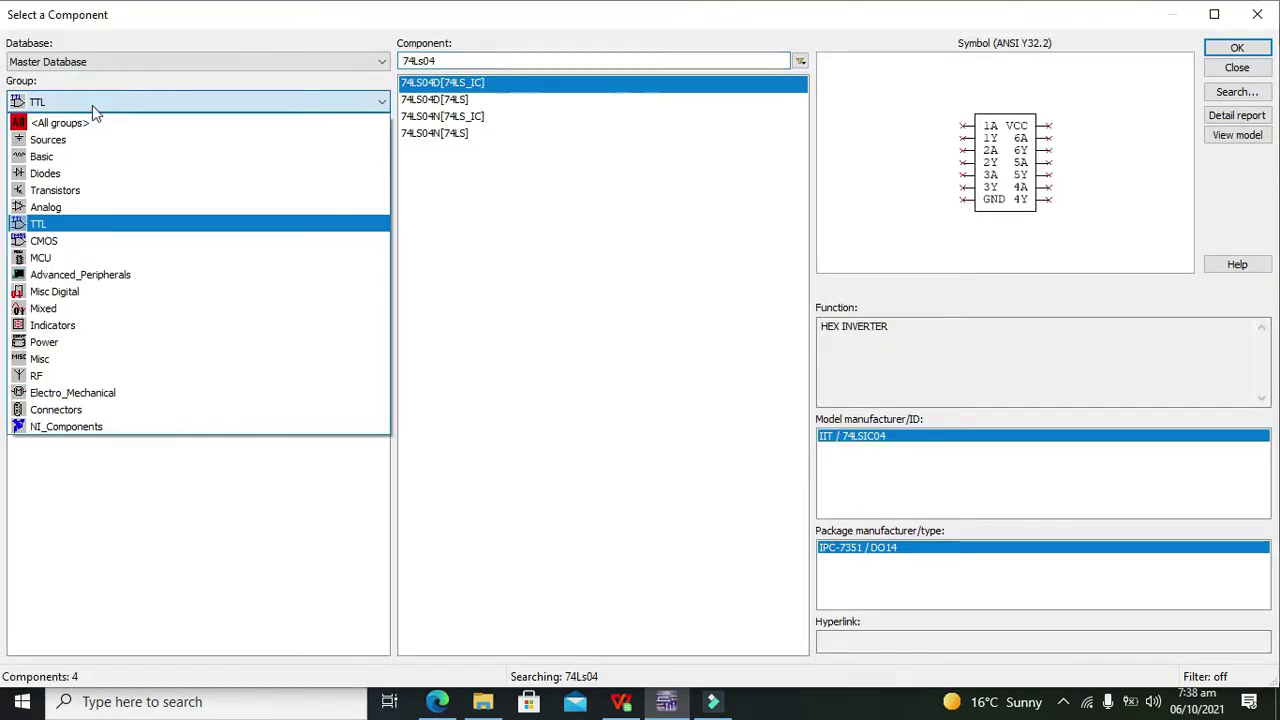
{"action": "left_click", "coordinate": [86, 138]}
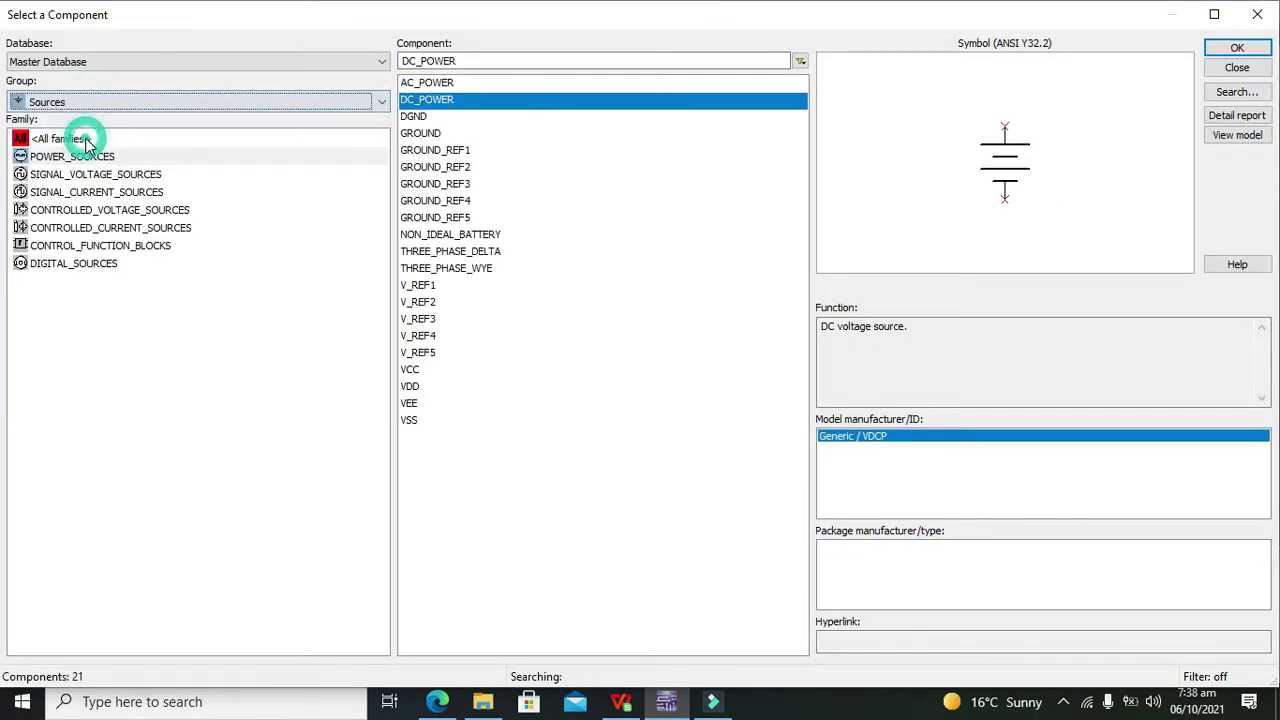
{"action": "left_click", "coordinate": [451, 133]}
{"action": "left_click", "coordinate": [1263, 55]}
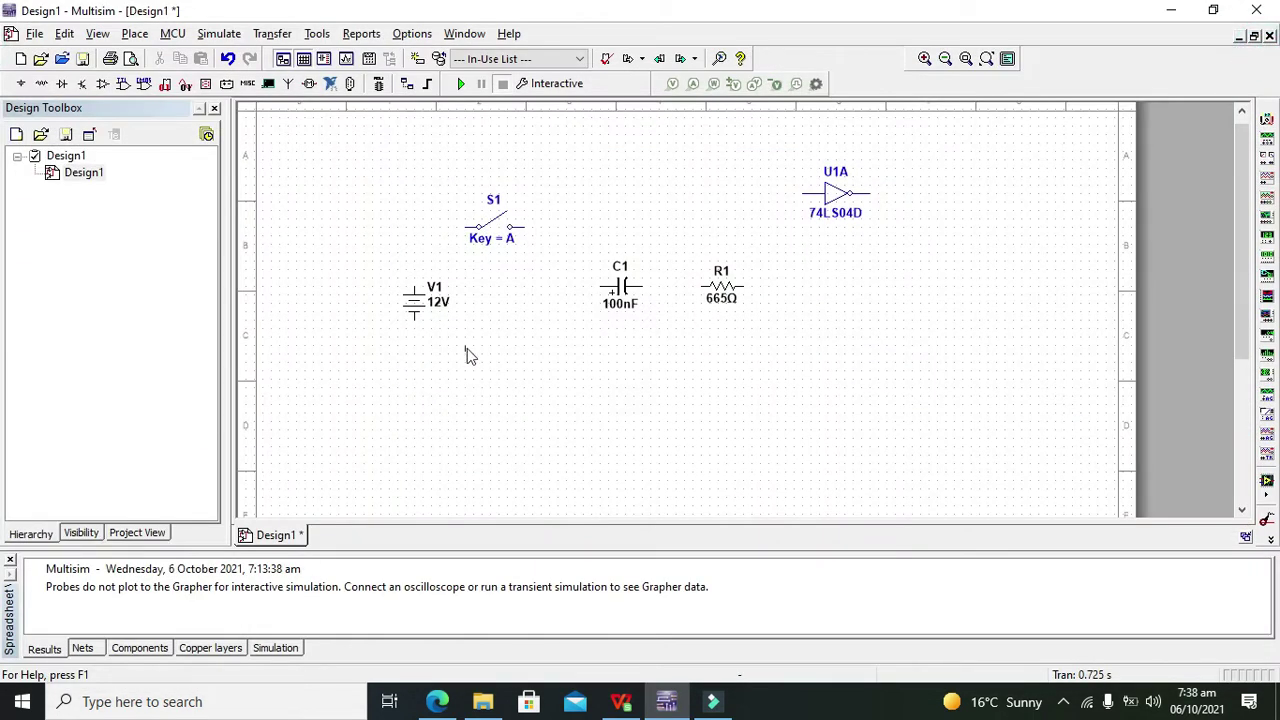
{"action": "left_click", "coordinate": [410, 384]}
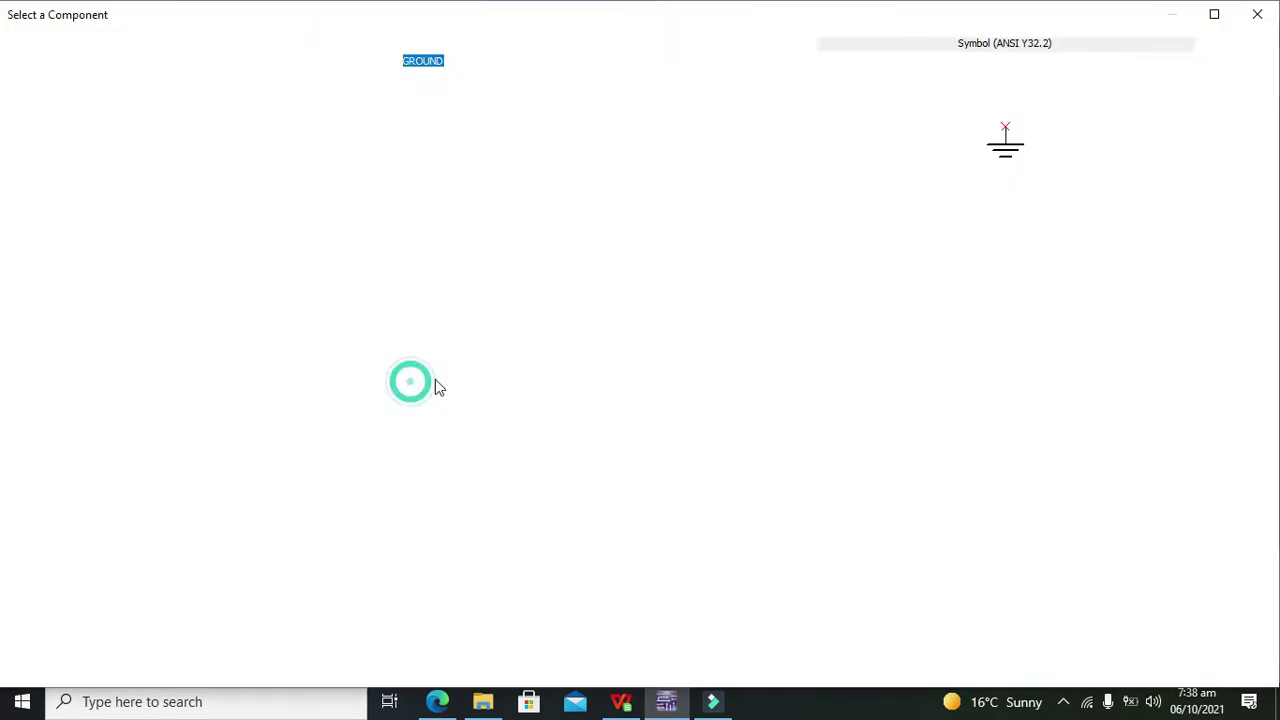
{"action": "left_click", "coordinate": [1248, 30]}
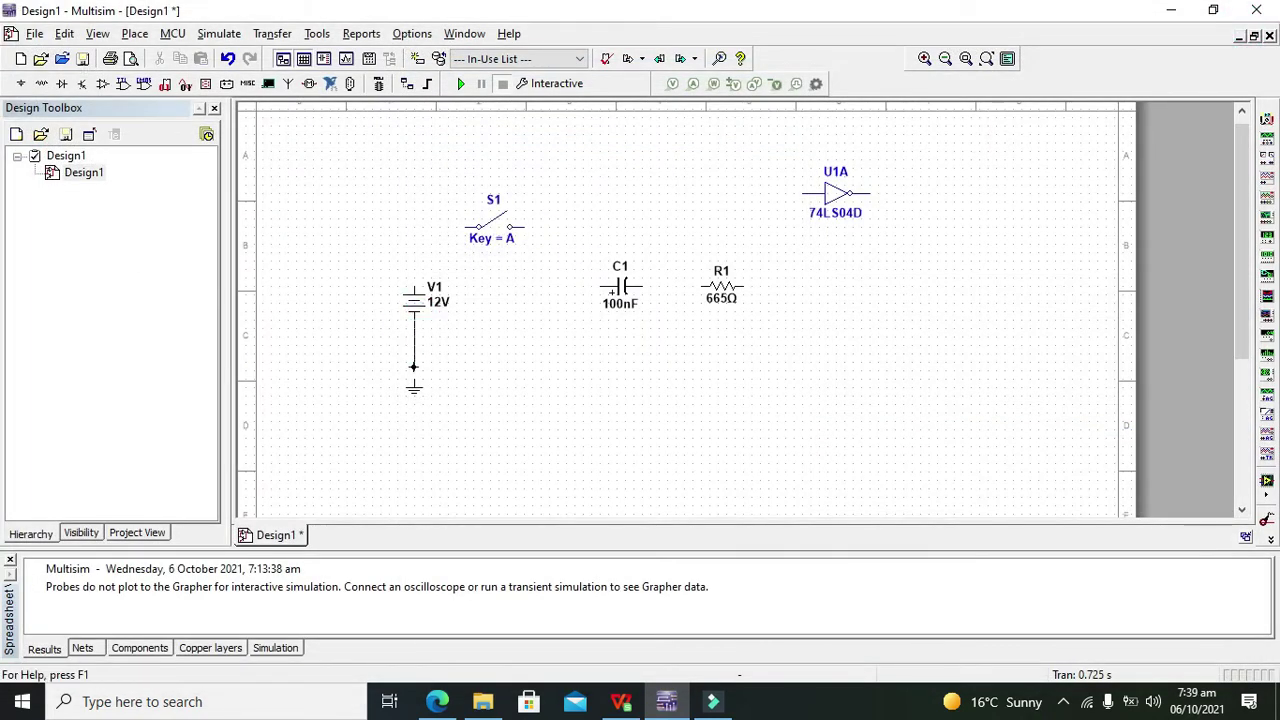
Step: Wire V1's lower pin to ground and its upper pin to S1's left terminal
{"action": "left_click", "coordinate": [413, 378]}
{"action": "left_click", "coordinate": [414, 286]}
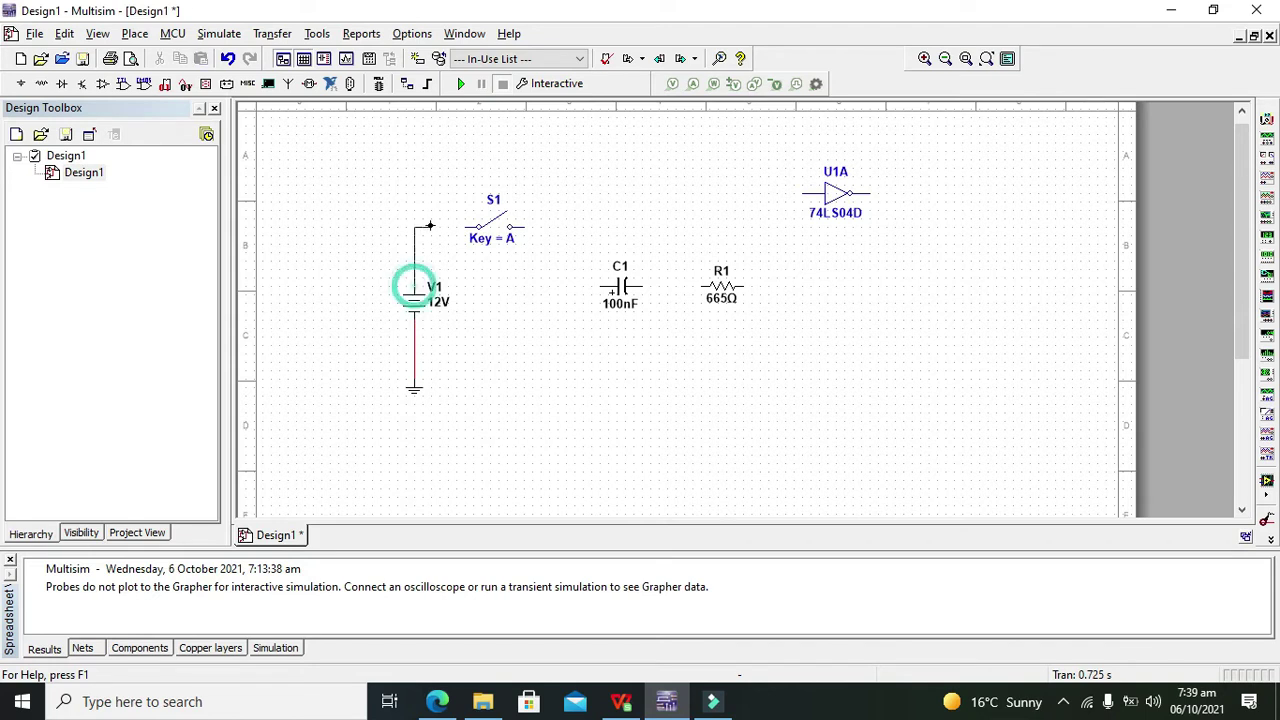
{"action": "left_click", "coordinate": [454, 226]}
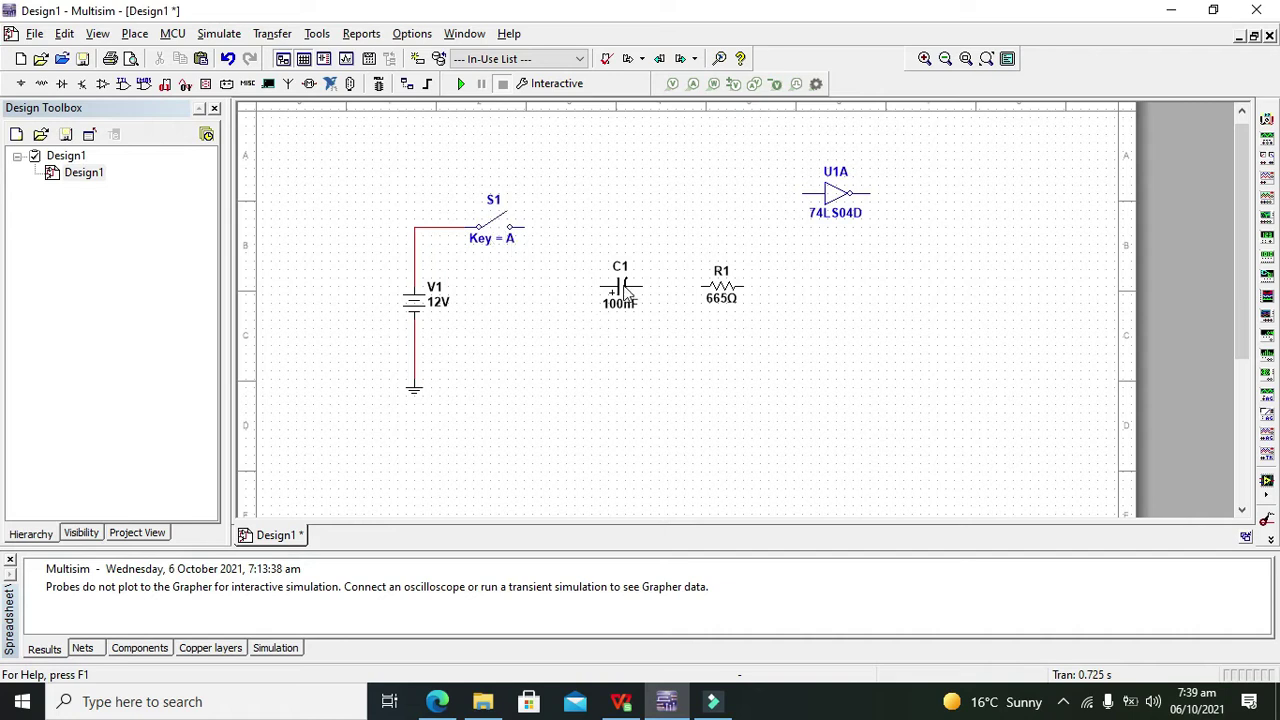
Step: Rotate C1 90° upright and move it left, closer to the switch
{"action": "right_click", "coordinate": [626, 291]}
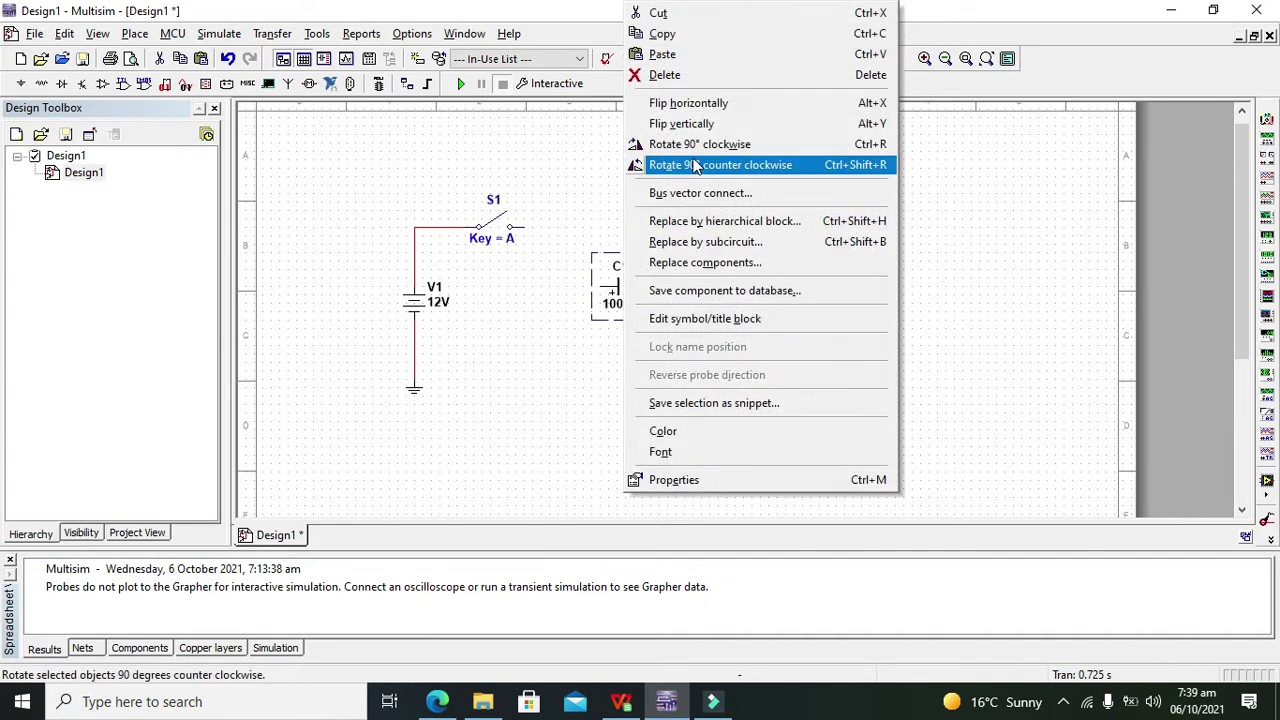
{"action": "left_click", "coordinate": [691, 150]}
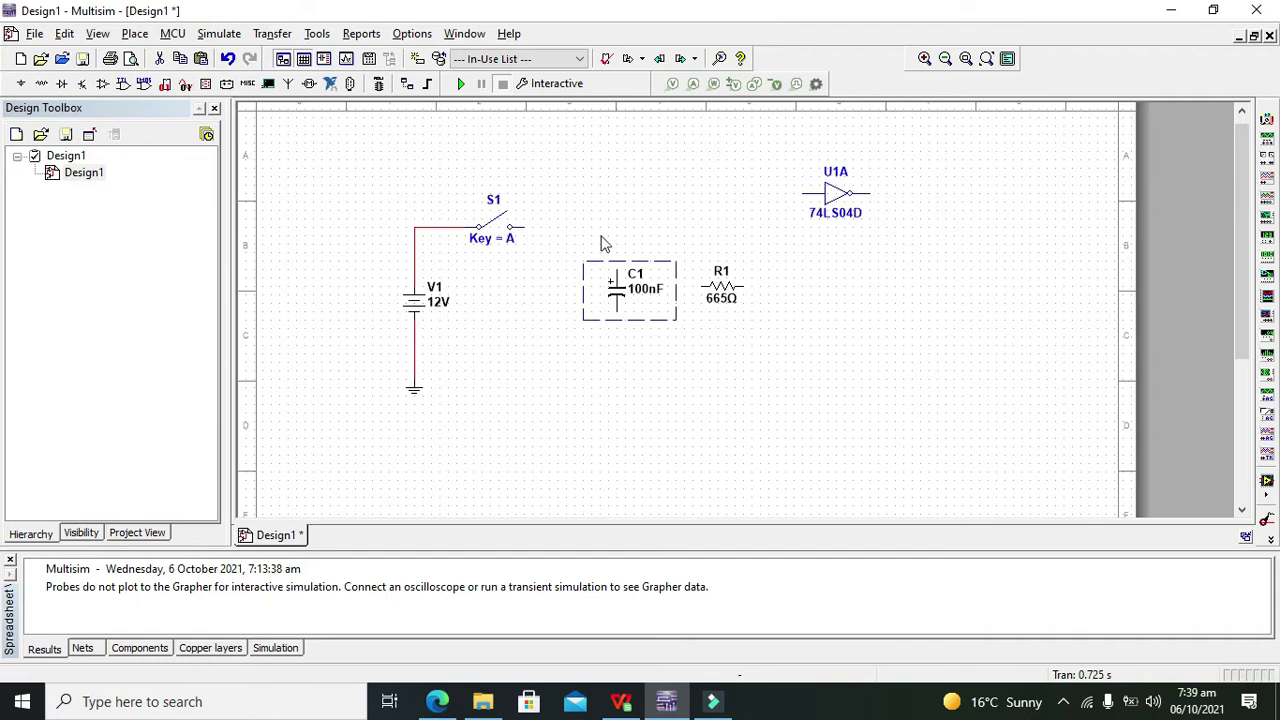
{"action": "left_click_drag", "start_coordinate": [617, 298], "coordinate": [556, 308]}
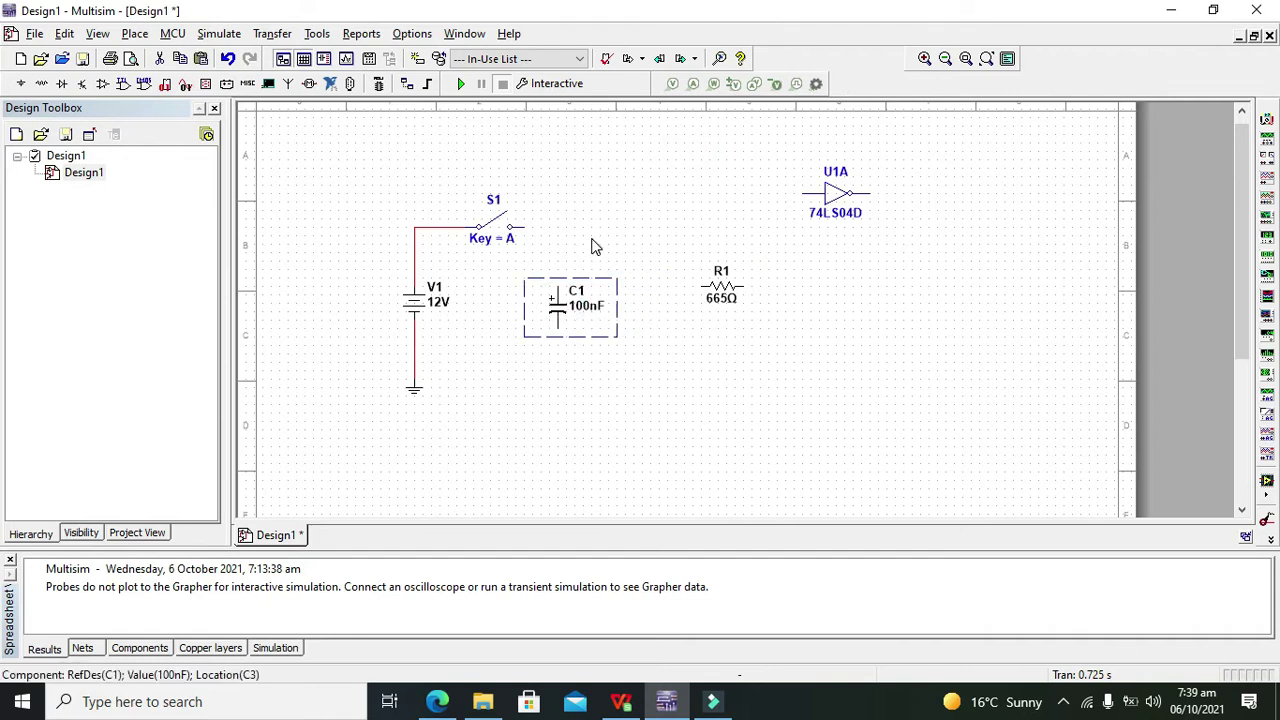
{"action": "left_click", "coordinate": [591, 237]}
Step: Wire C1's top pin to S1's right terminal and its bottom pin to V1's lower line
{"action": "left_click", "coordinate": [557, 288]}
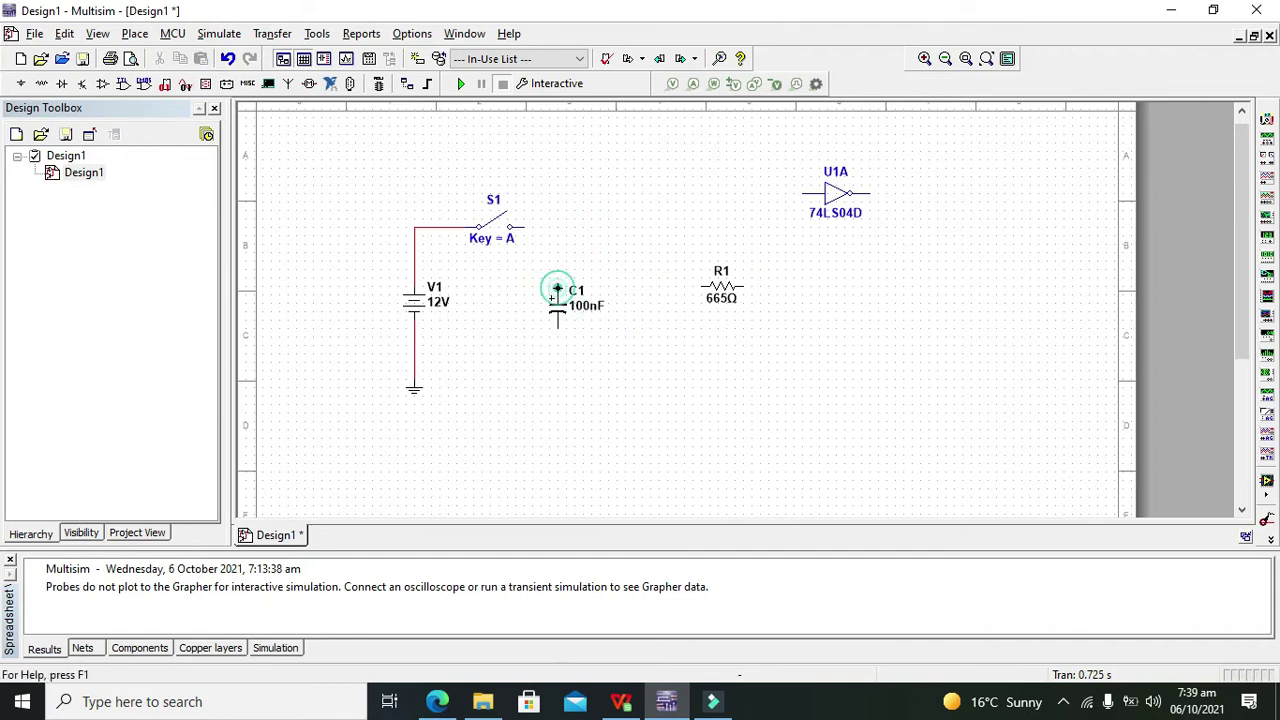
{"action": "left_click", "coordinate": [520, 228]}
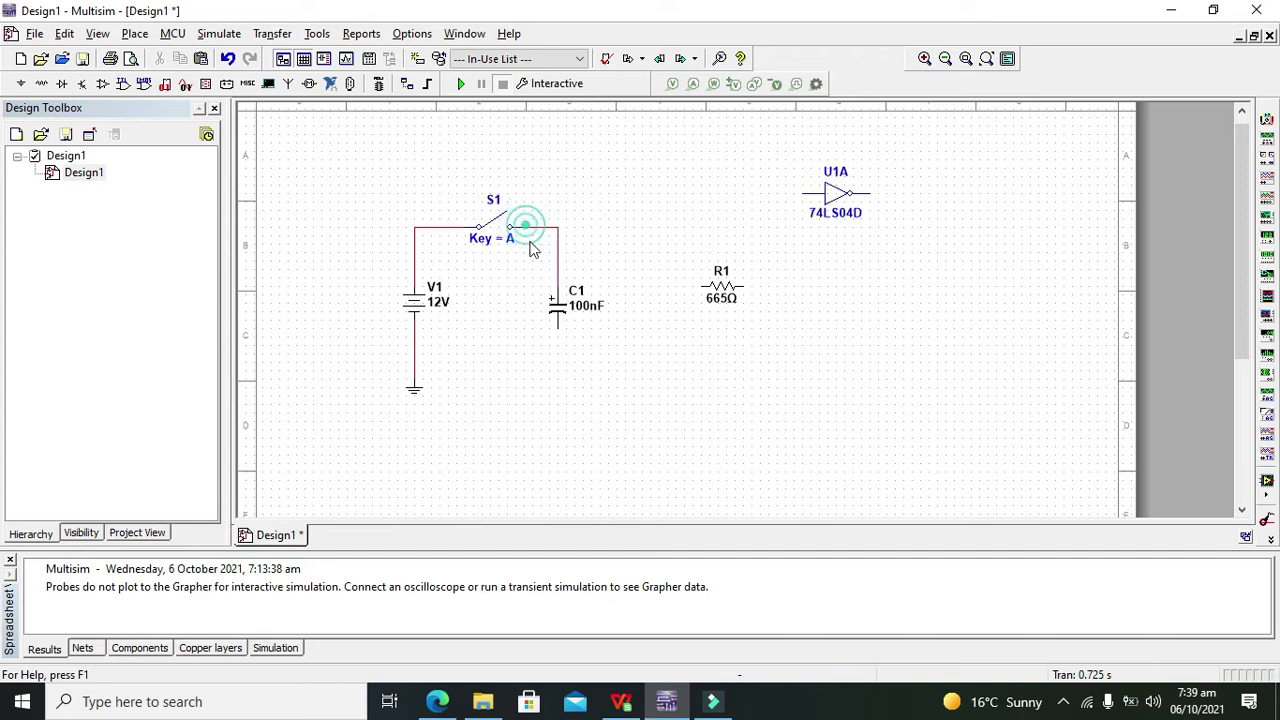
{"action": "left_click", "coordinate": [558, 330]}
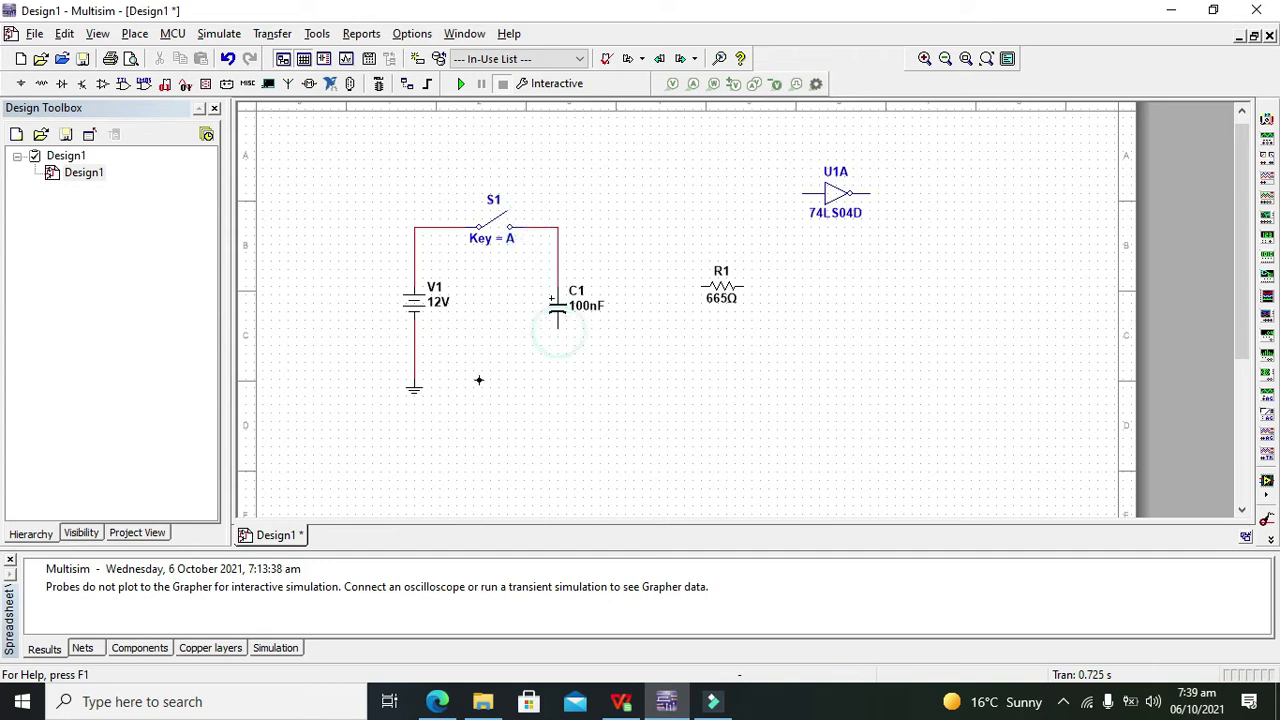
{"action": "left_click", "coordinate": [415, 371]}
{"action": "left_click", "coordinate": [603, 360]}
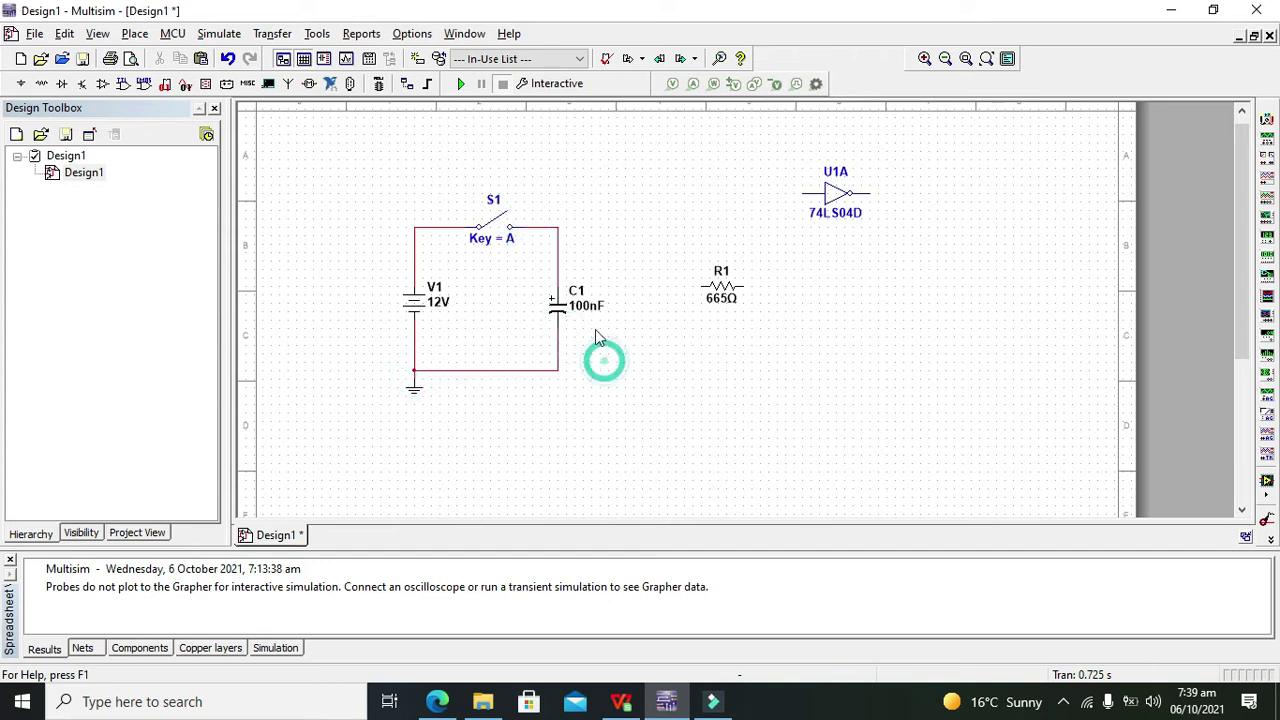
Step: Check C1's capacitance in its properties, then nudge C1 up one grid step
{"action": "left_click", "coordinate": [557, 309]}
{"action": "double_click", "coordinate": [558, 311]}
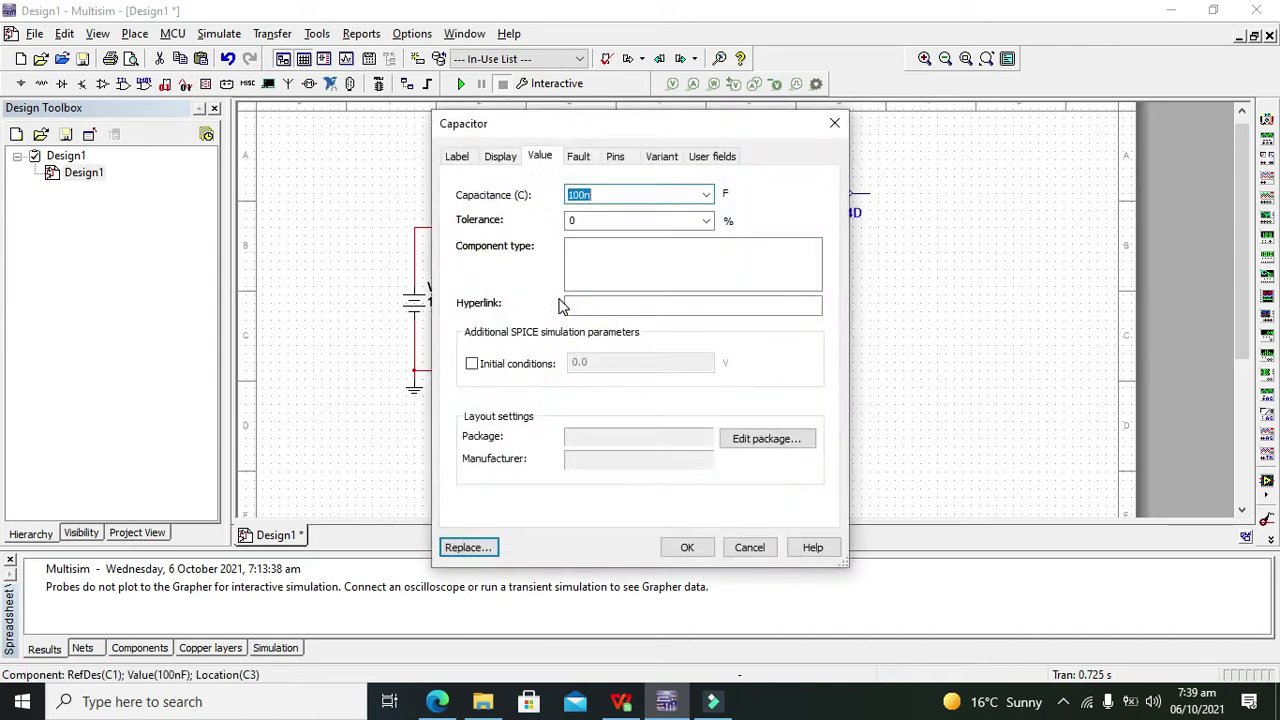
{"action": "left_click", "coordinate": [690, 547]}
{"action": "left_click", "coordinate": [646, 413]}
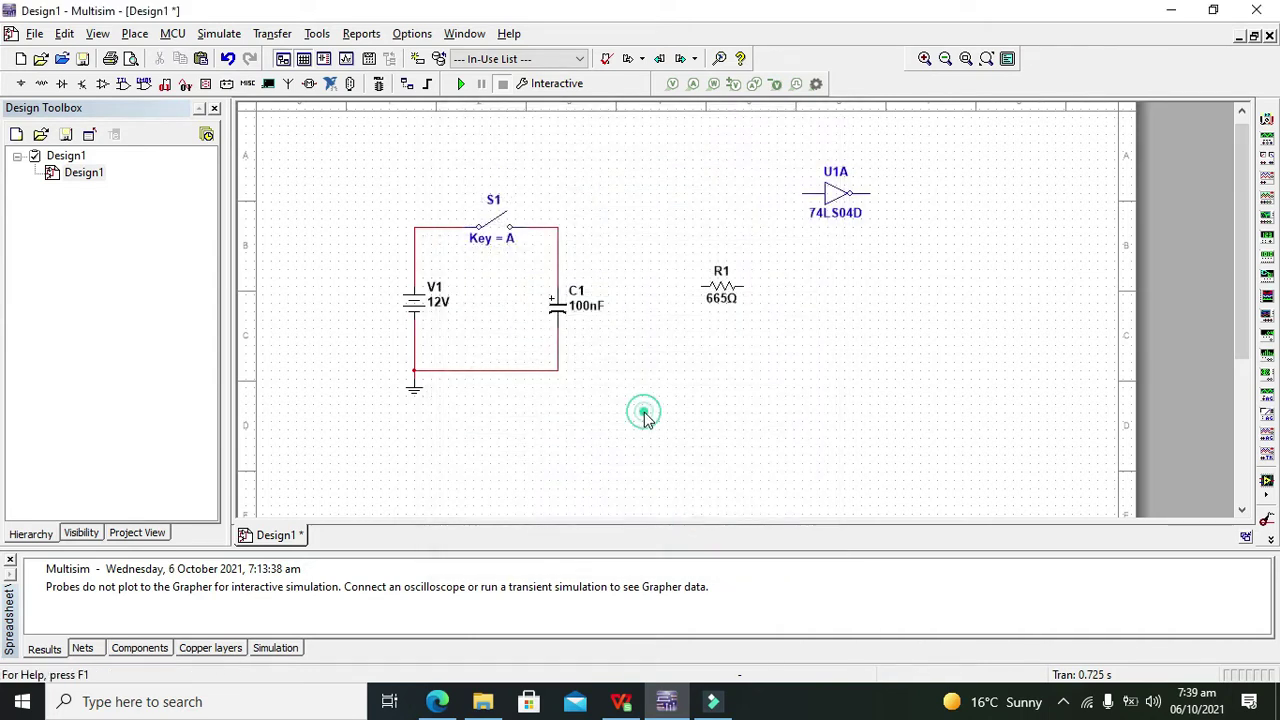
{"action": "left_click", "coordinate": [557, 308]}
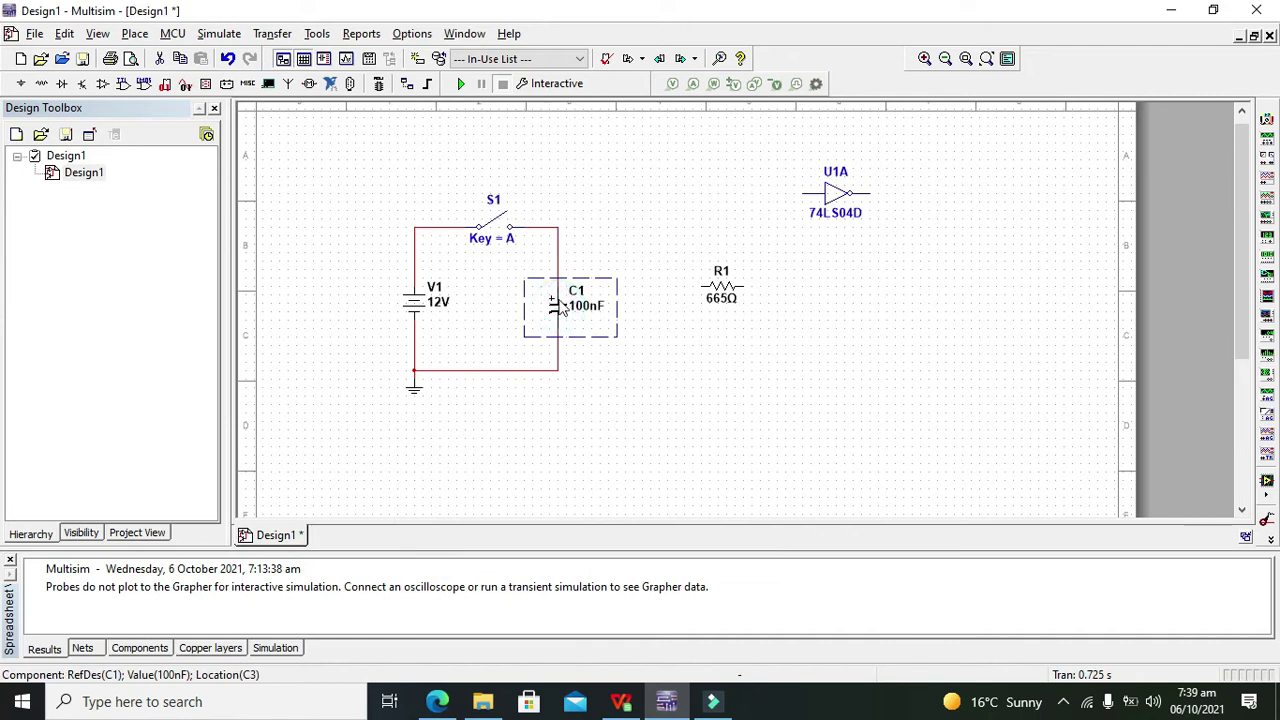
{"action": "left_click_drag", "start_coordinate": [558, 311], "coordinate": [558, 303]}
{"action": "left_click", "coordinate": [651, 354]}
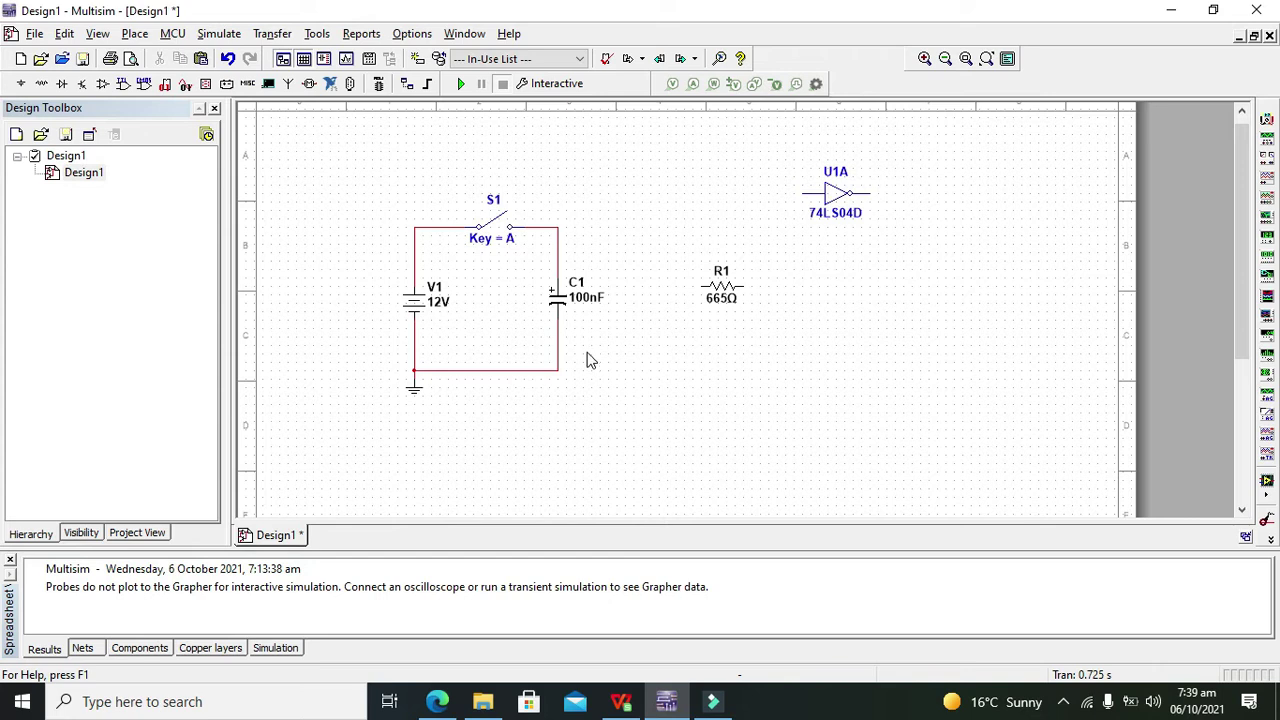
Step: Rotate R1 upright beside C1 and wire both its ends across C1's nodes
{"action": "right_click", "coordinate": [718, 293]}
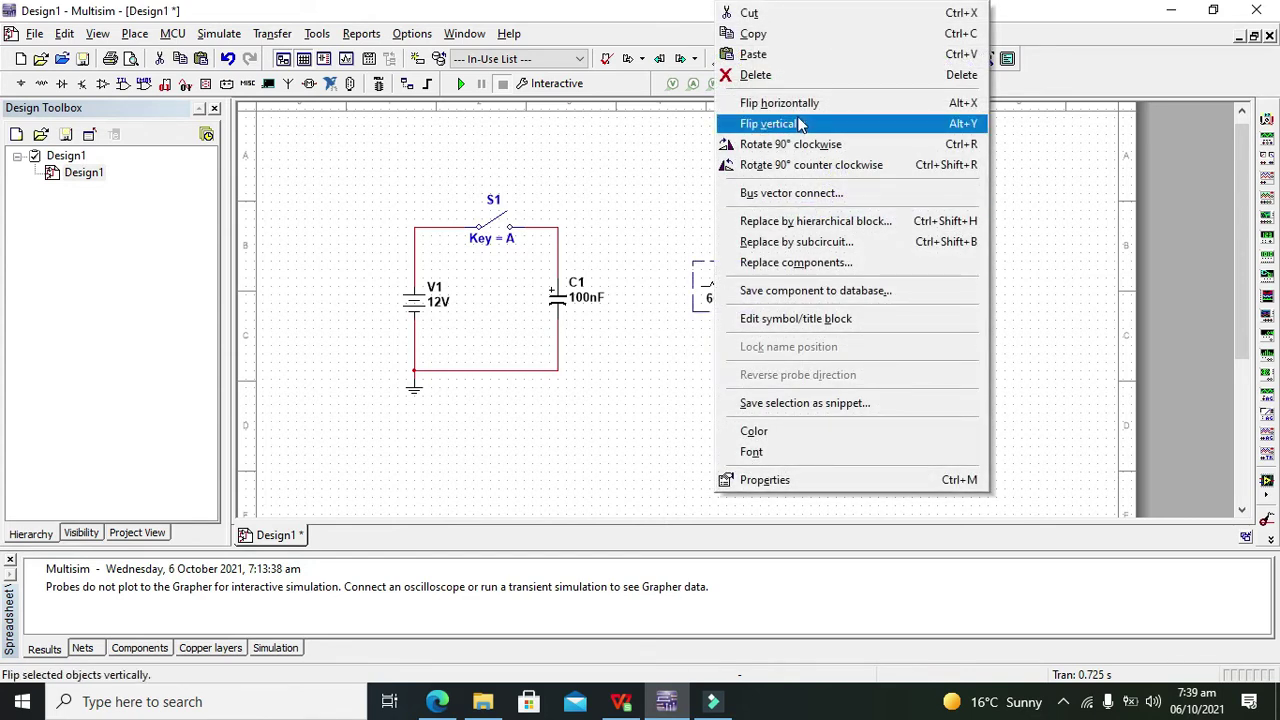
{"action": "left_click", "coordinate": [802, 144]}
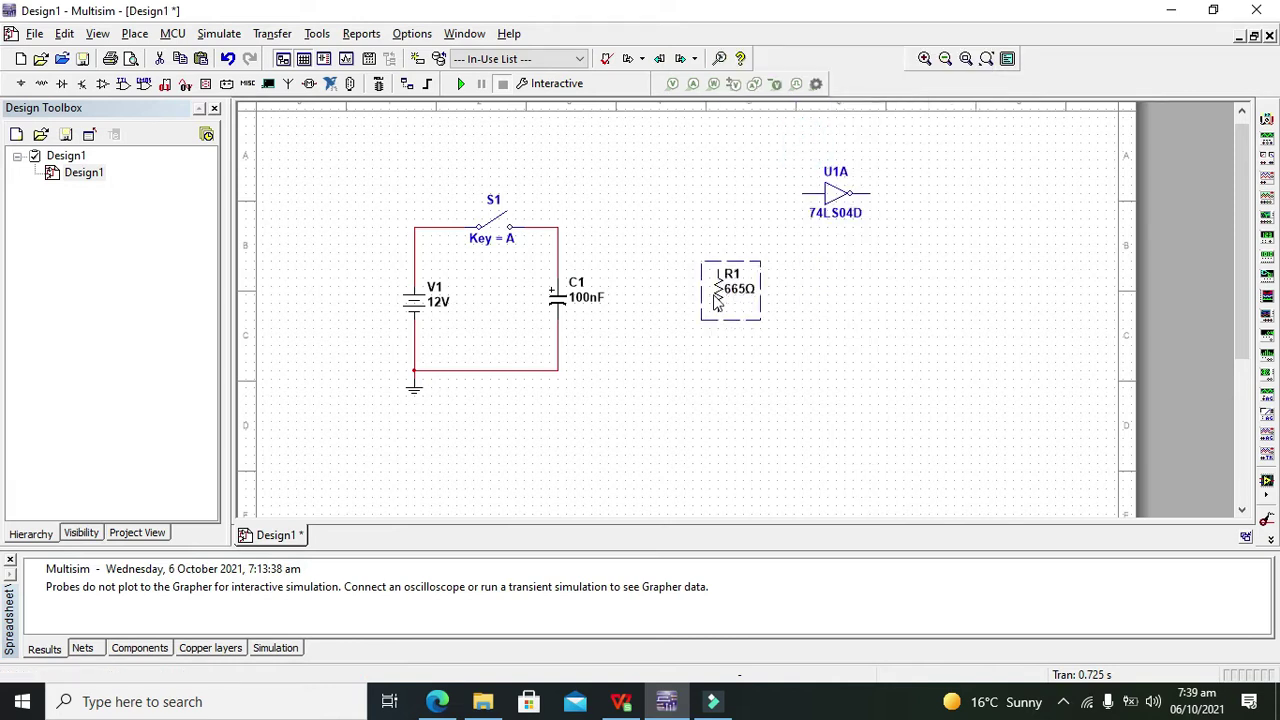
{"action": "left_click_drag", "start_coordinate": [716, 303], "coordinate": [676, 296]}
{"action": "left_click", "coordinate": [790, 308]}
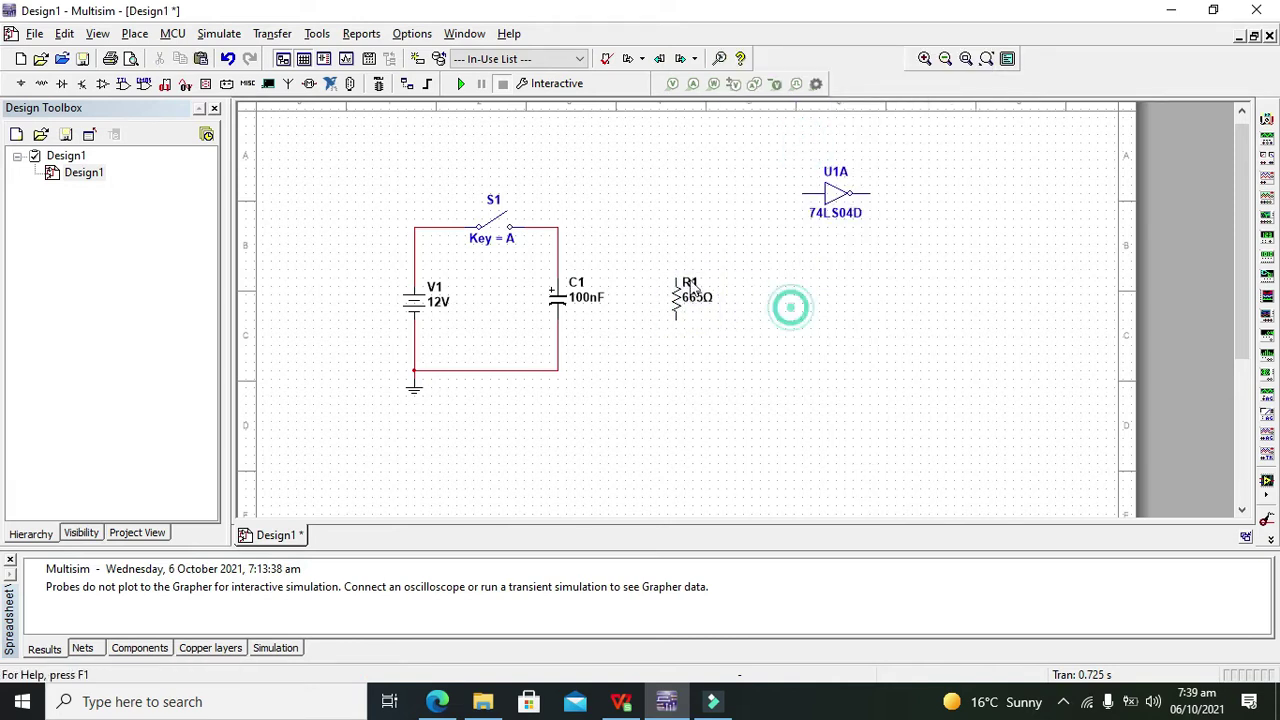
{"action": "left_click", "coordinate": [676, 280]}
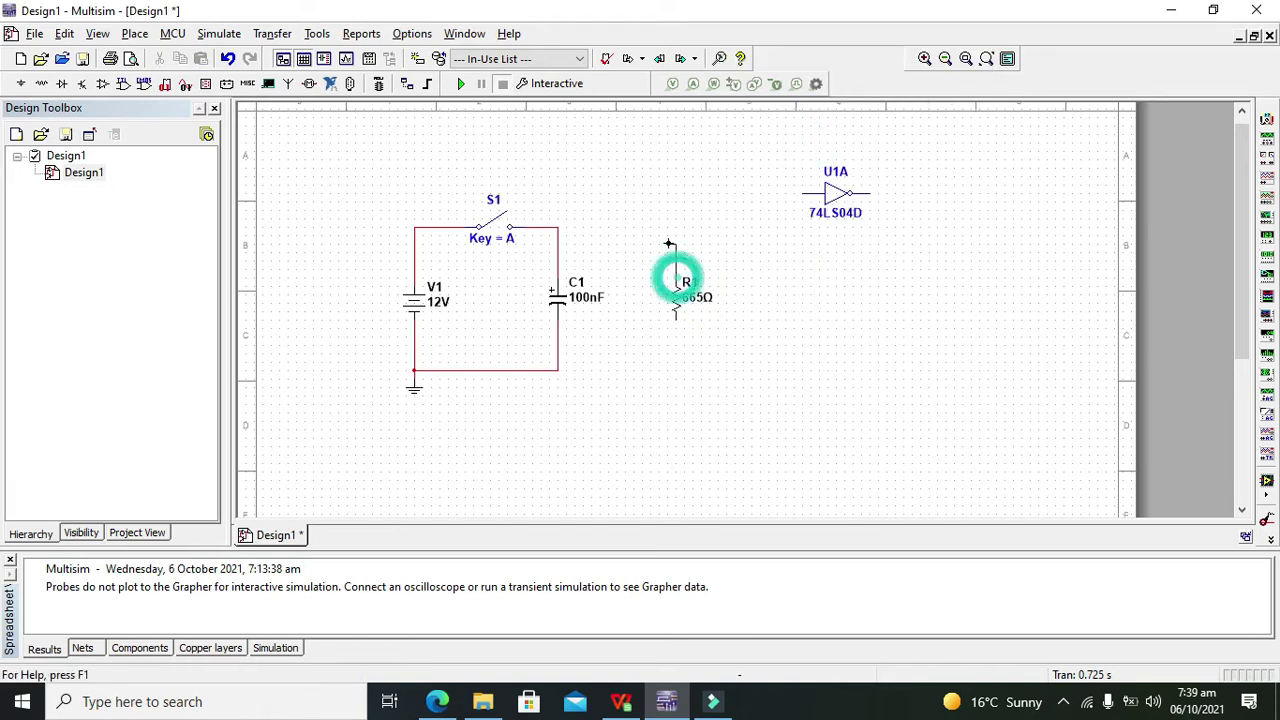
{"action": "left_click", "coordinate": [560, 227]}
{"action": "left_click", "coordinate": [676, 282]}
{"action": "left_click", "coordinate": [676, 318]}
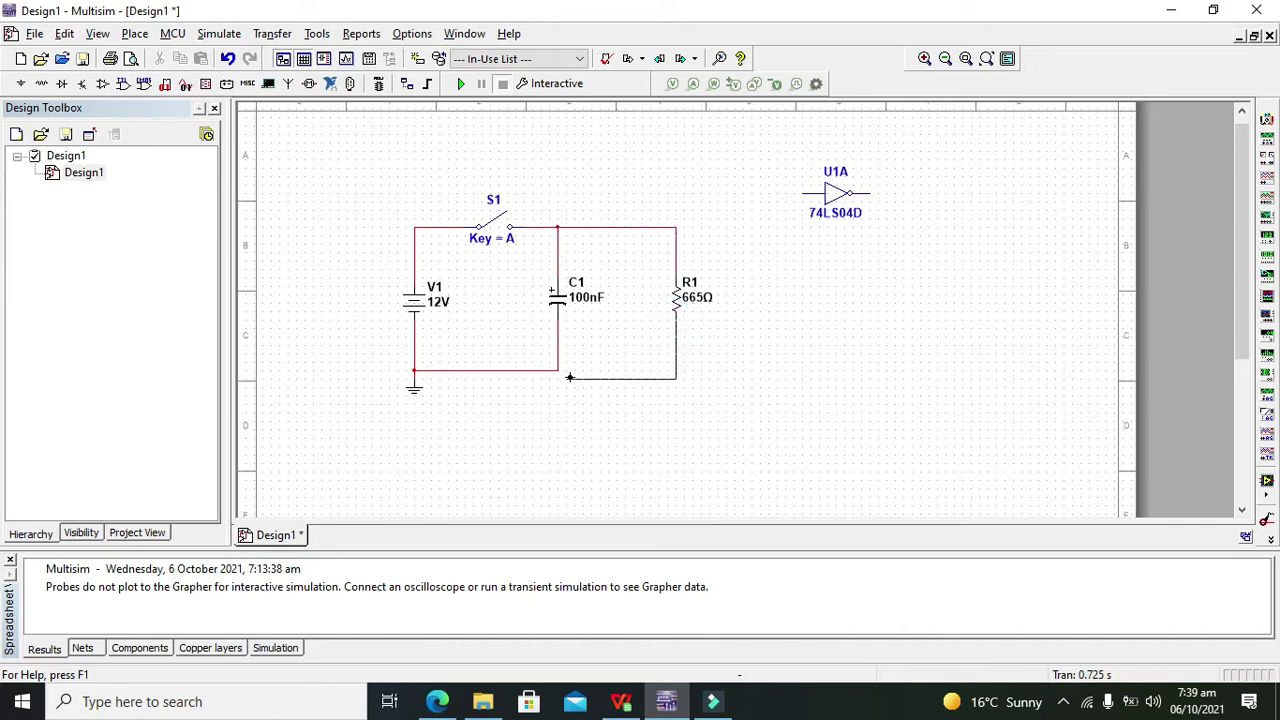
{"action": "left_click", "coordinate": [557, 369]}
Step: Change C1's capacitance to 1000µF
{"action": "double_click", "coordinate": [561, 302]}
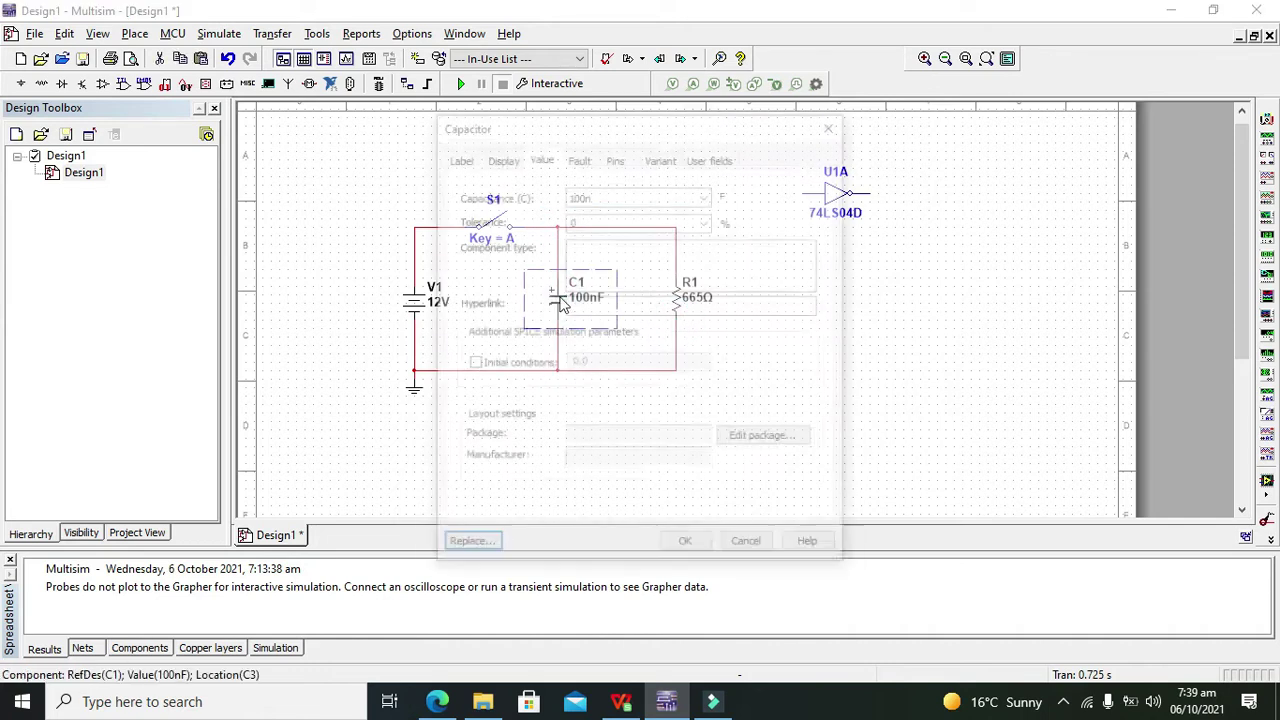
{"action": "left_click", "coordinate": [601, 194]}
{"action": "key", "text": "BackSpace"}
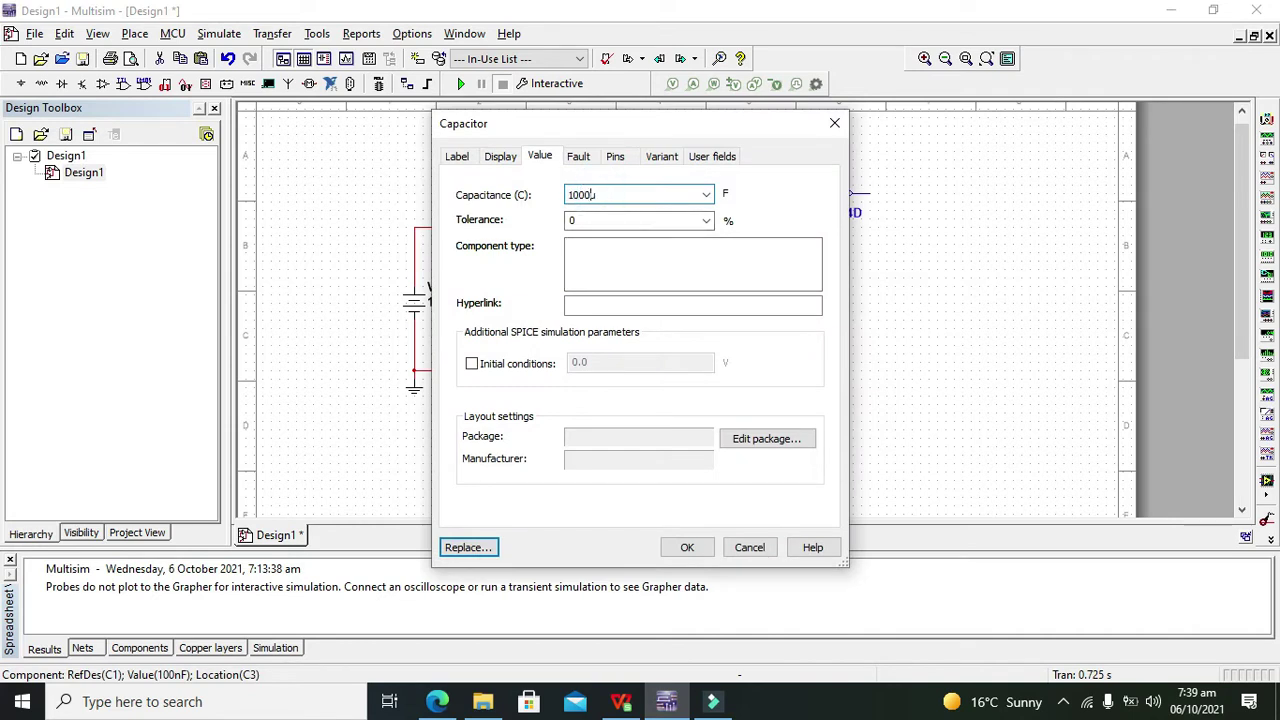
{"action": "key", "text": "Return"}
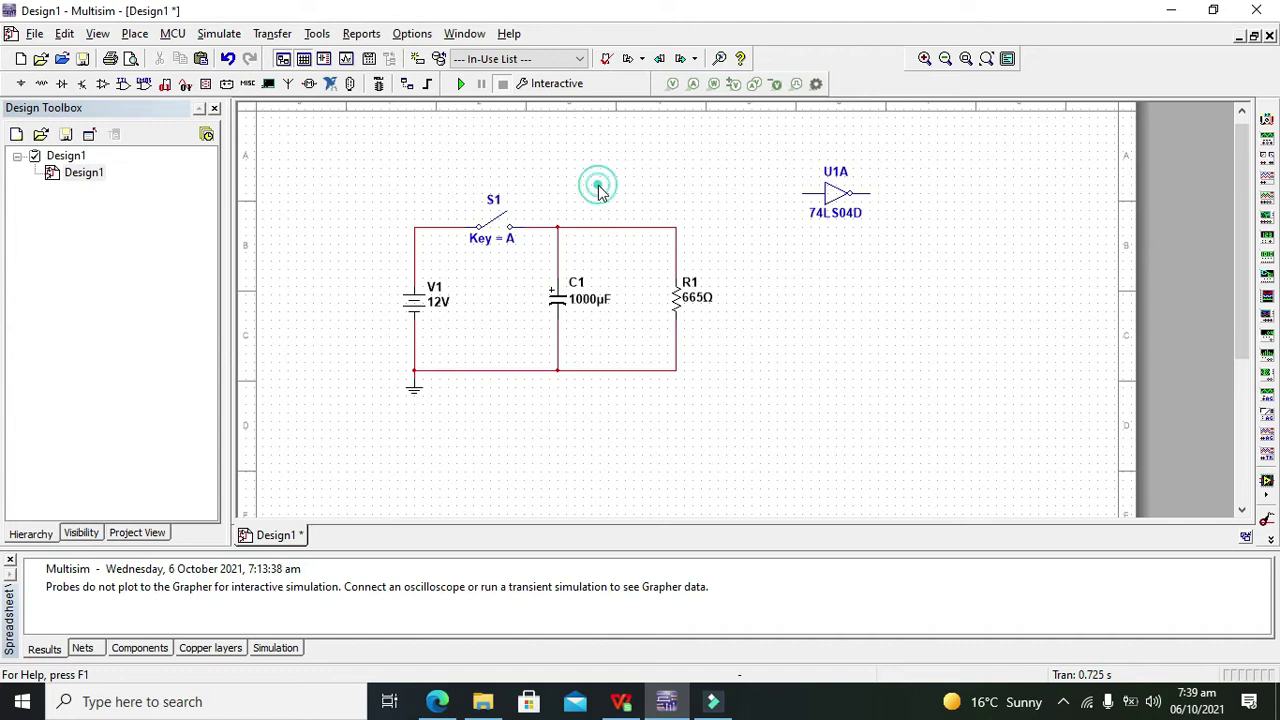
Step: Move inverter U1A level with the top wire and wire its input to R1's top node
{"action": "left_click", "coordinate": [845, 200]}
{"action": "left_click_drag", "start_coordinate": [845, 200], "coordinate": [837, 234]}
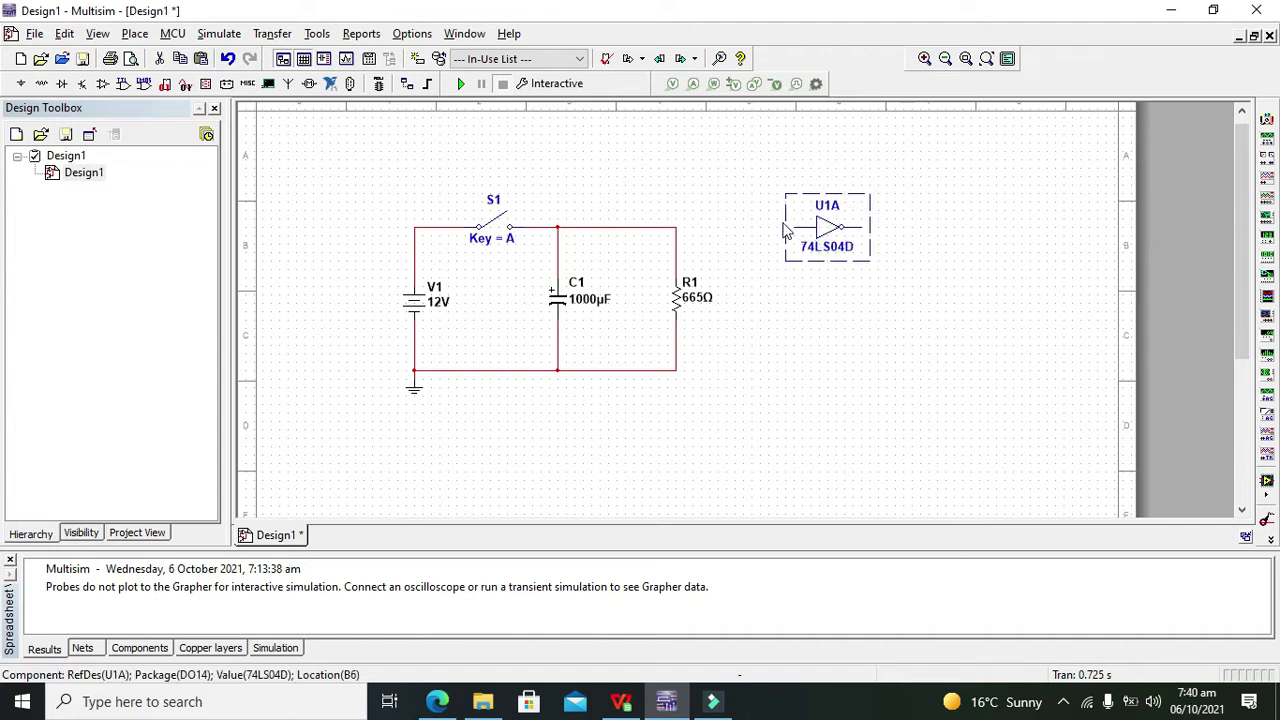
{"action": "left_click", "coordinate": [764, 220]}
{"action": "left_click", "coordinate": [800, 227]}
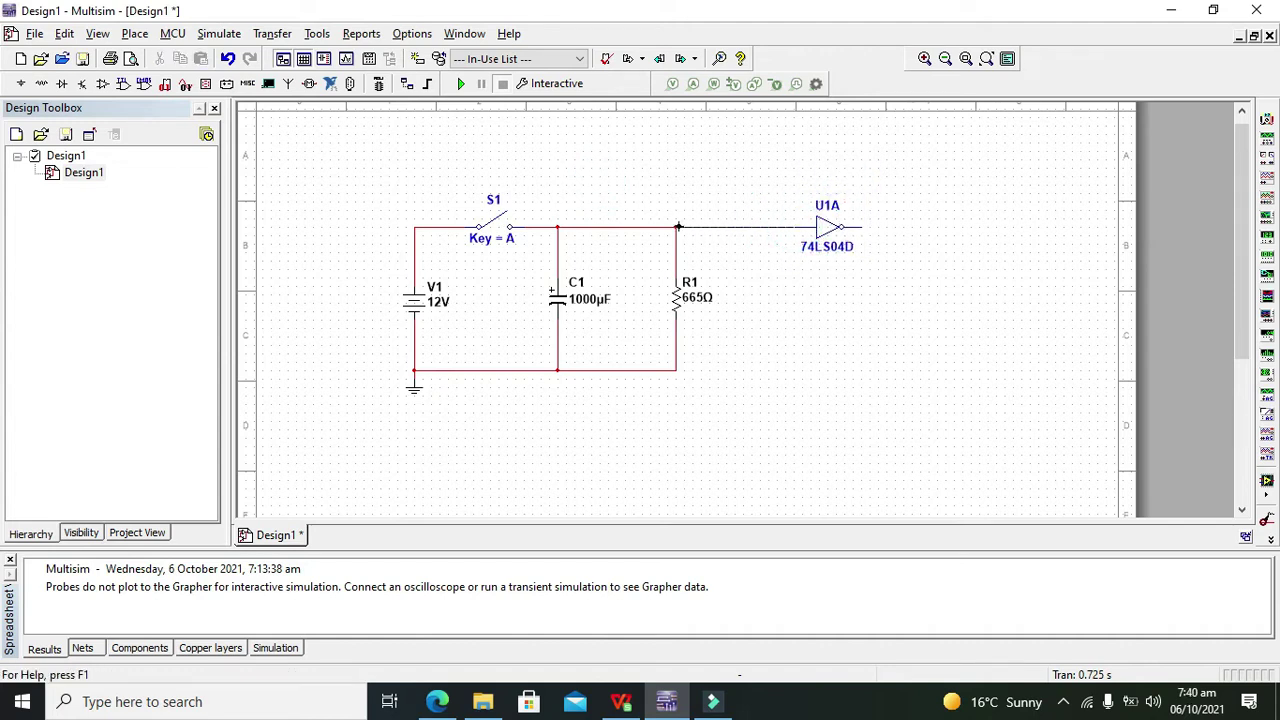
{"action": "left_click", "coordinate": [678, 227]}
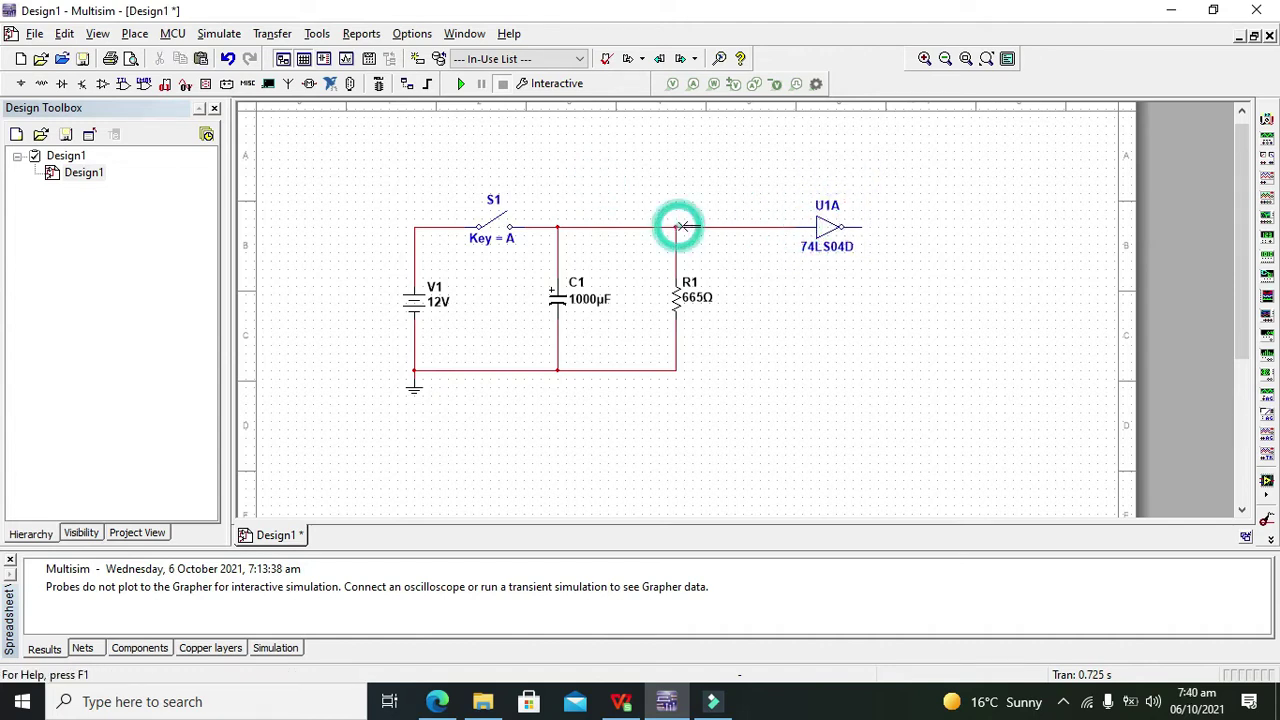
Step: Place multimeter XMM1 and wire its + lead to R1's top node and − lead to ground
{"action": "left_click", "coordinate": [1266, 119]}
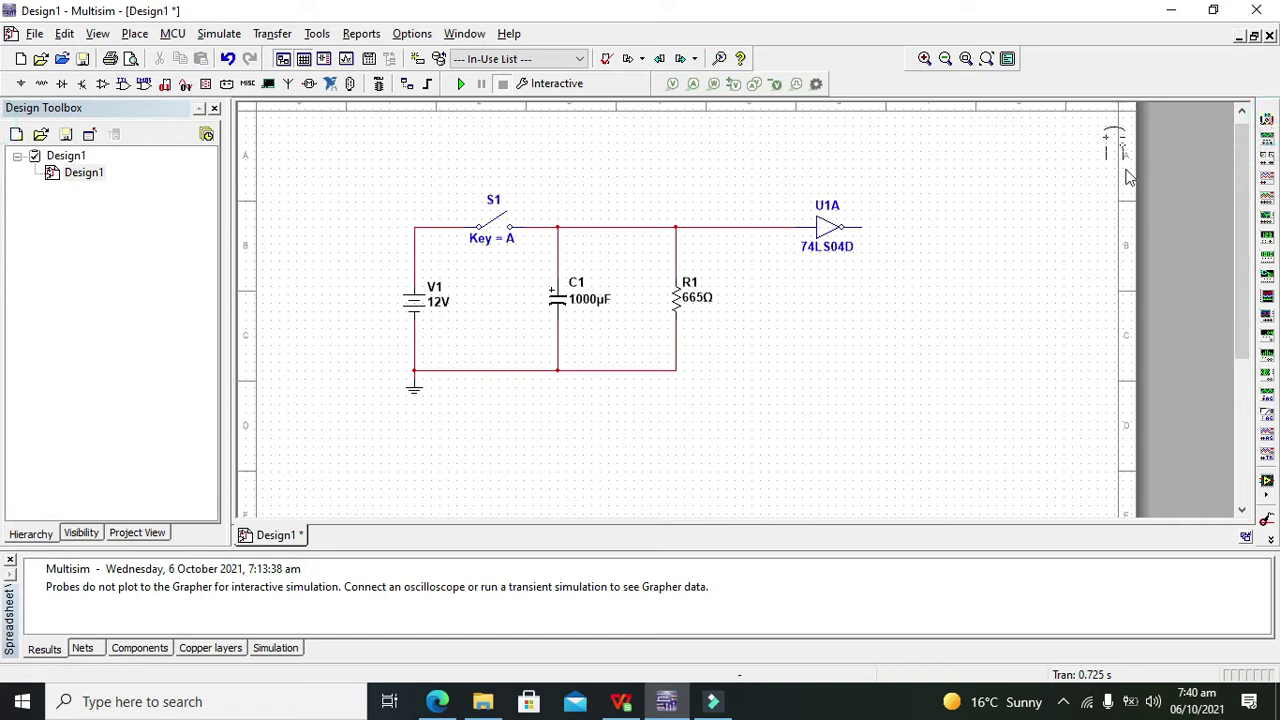
{"action": "left_click", "coordinate": [981, 288]}
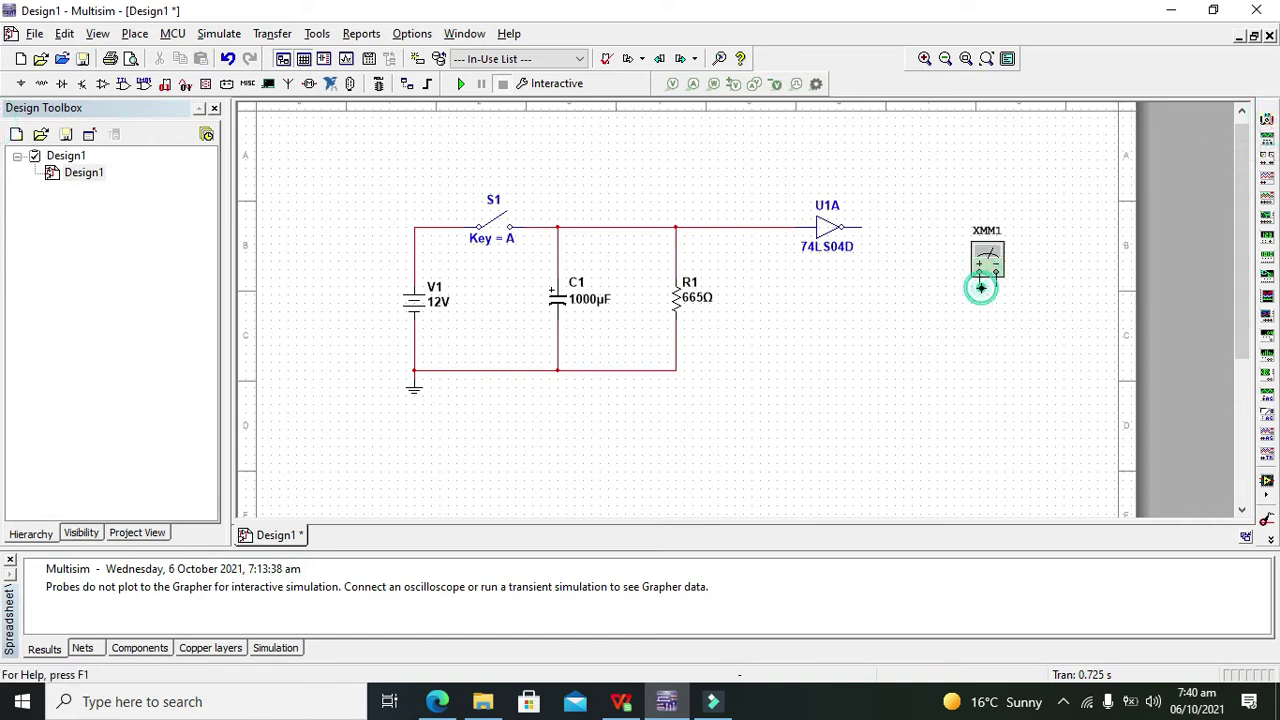
{"action": "left_click", "coordinate": [935, 296]}
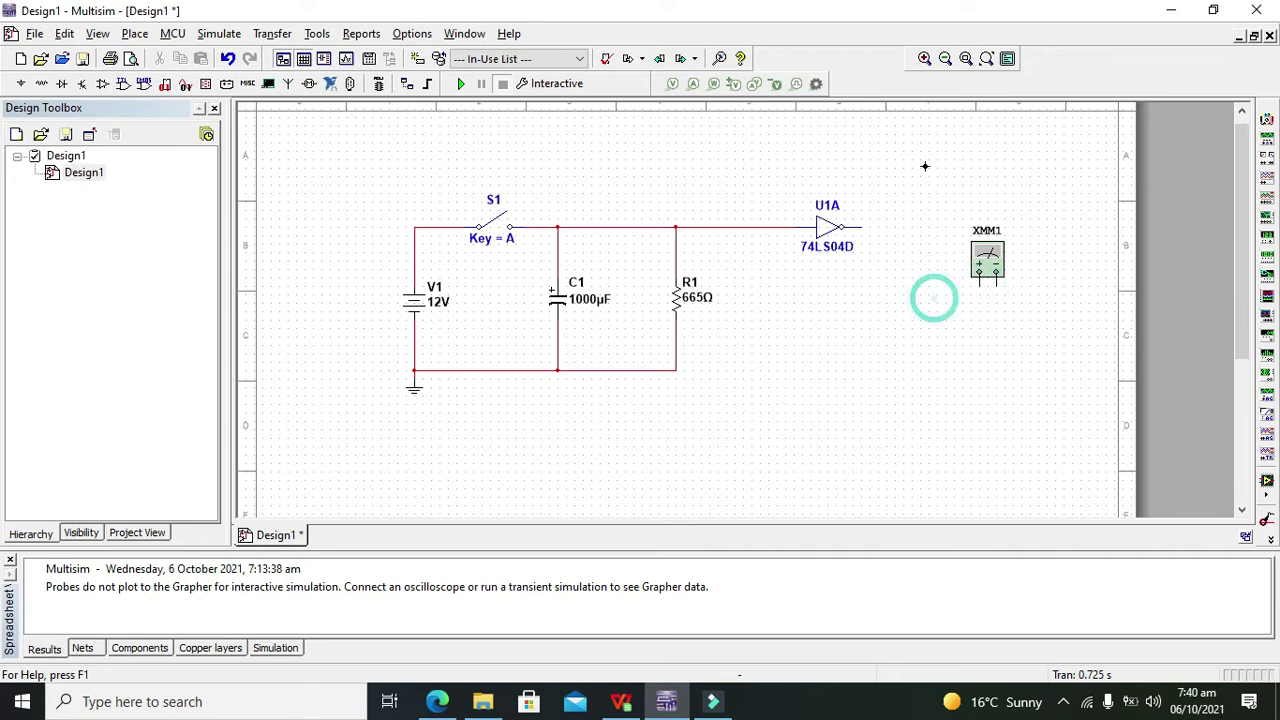
{"action": "left_click", "coordinate": [678, 160]}
{"action": "left_click", "coordinate": [676, 228]}
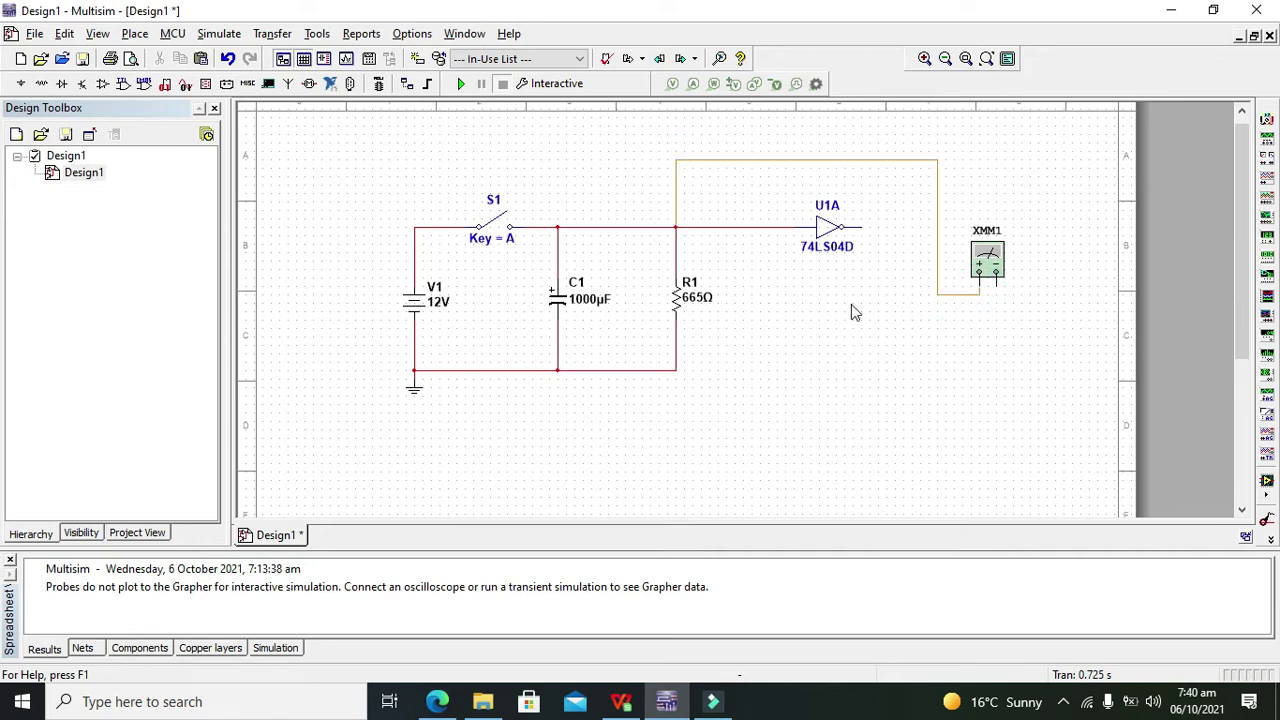
{"action": "left_click", "coordinate": [997, 288]}
{"action": "left_click", "coordinate": [677, 371]}
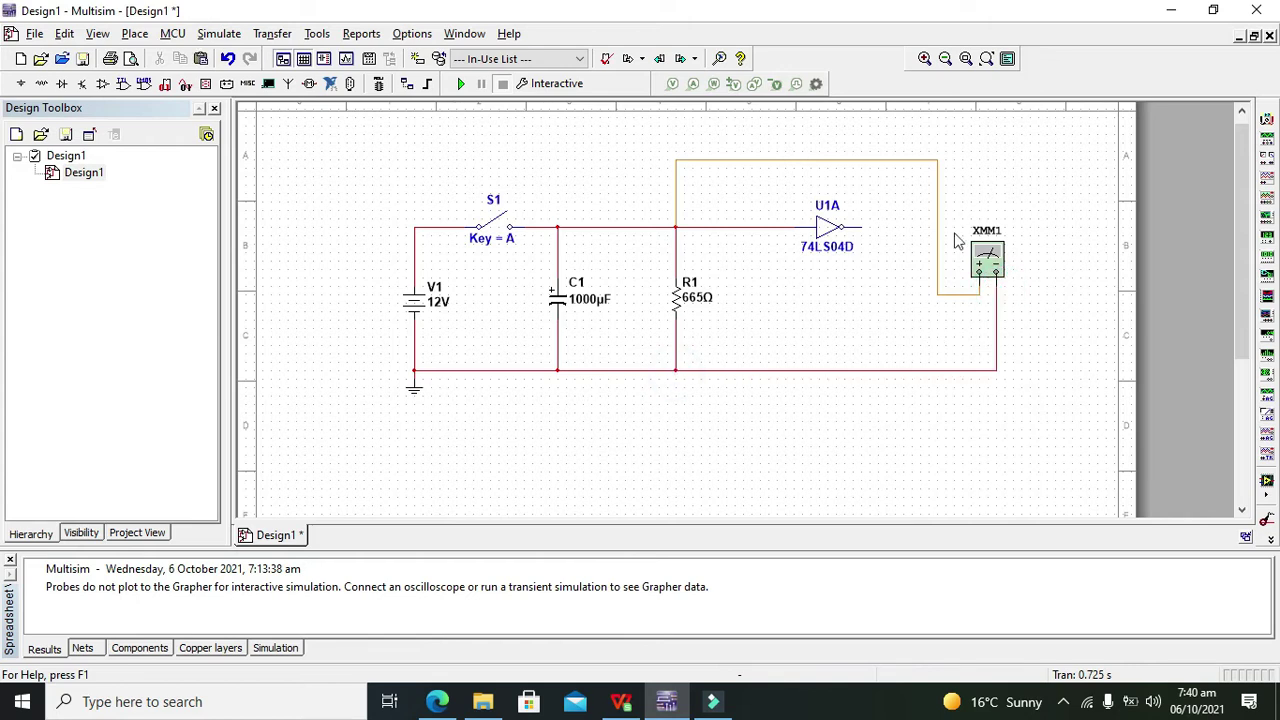
{"action": "left_click", "coordinate": [985, 258]}
Step: Move XMM1 further right and reroute its yellow wire above the circuit
{"action": "left_click_drag", "start_coordinate": [985, 258], "coordinate": [1036, 258]}
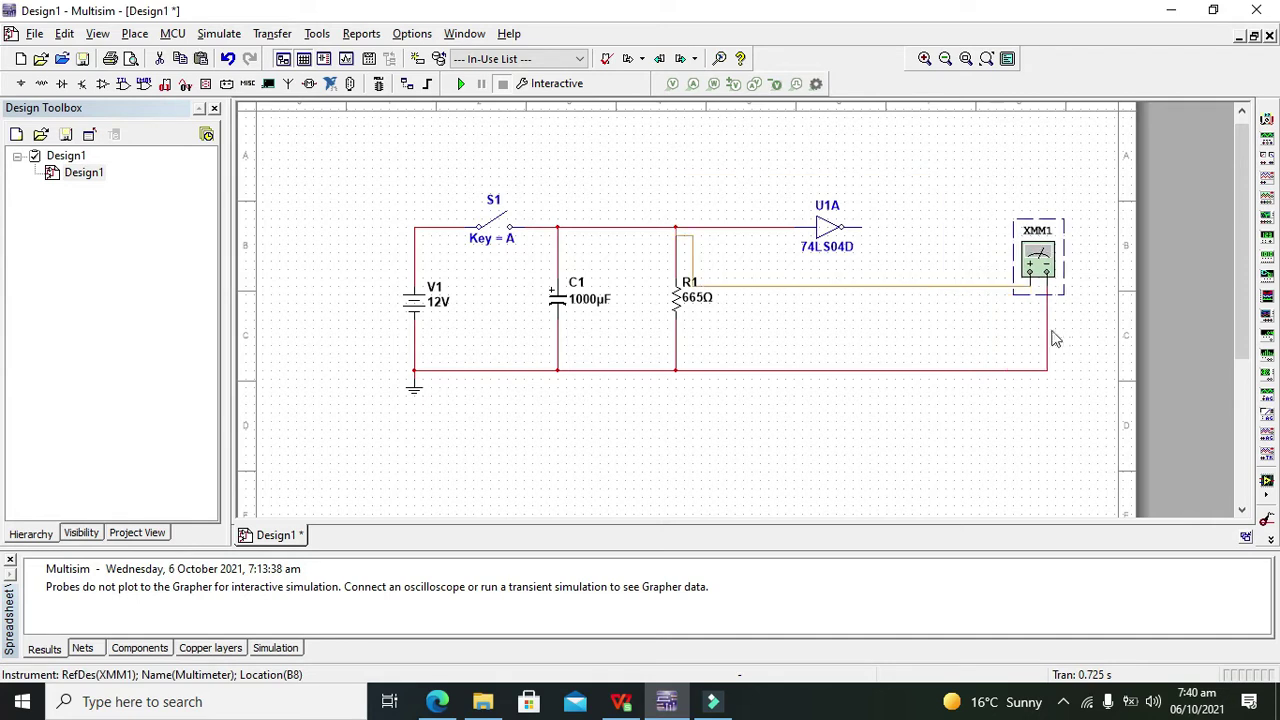
{"action": "left_click", "coordinate": [950, 287]}
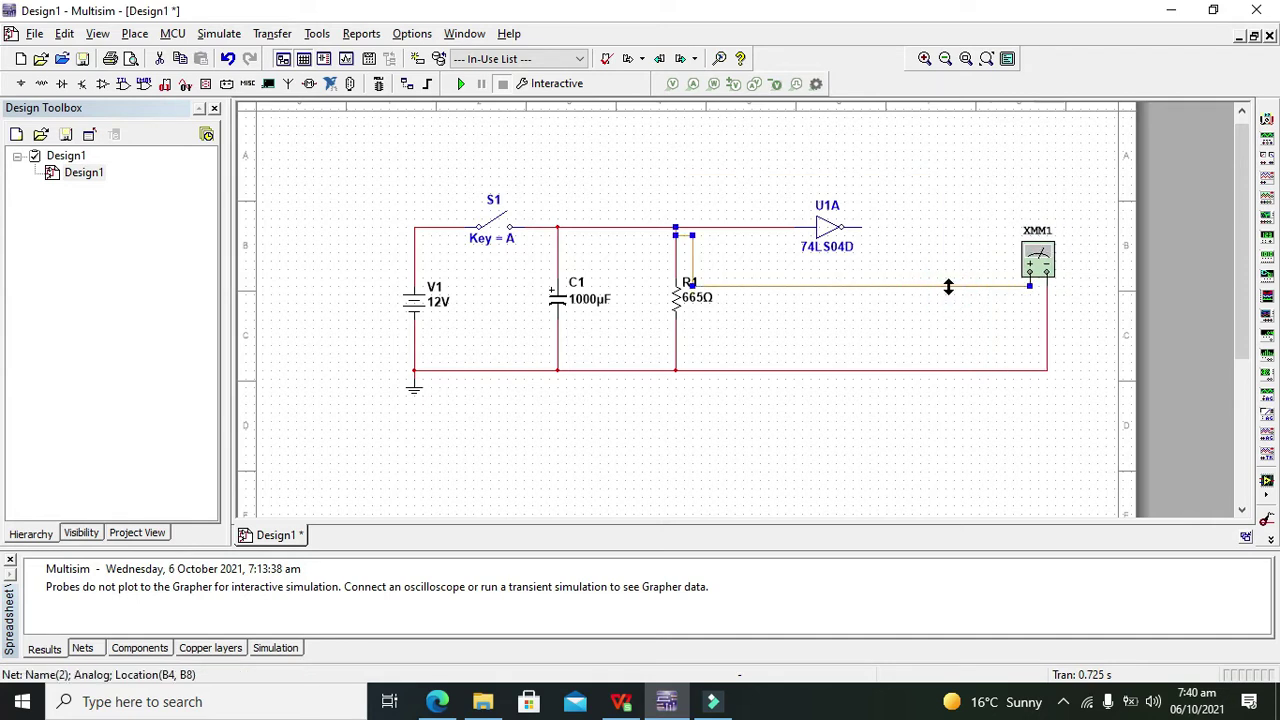
{"action": "left_click_drag", "start_coordinate": [950, 287], "coordinate": [953, 160]}
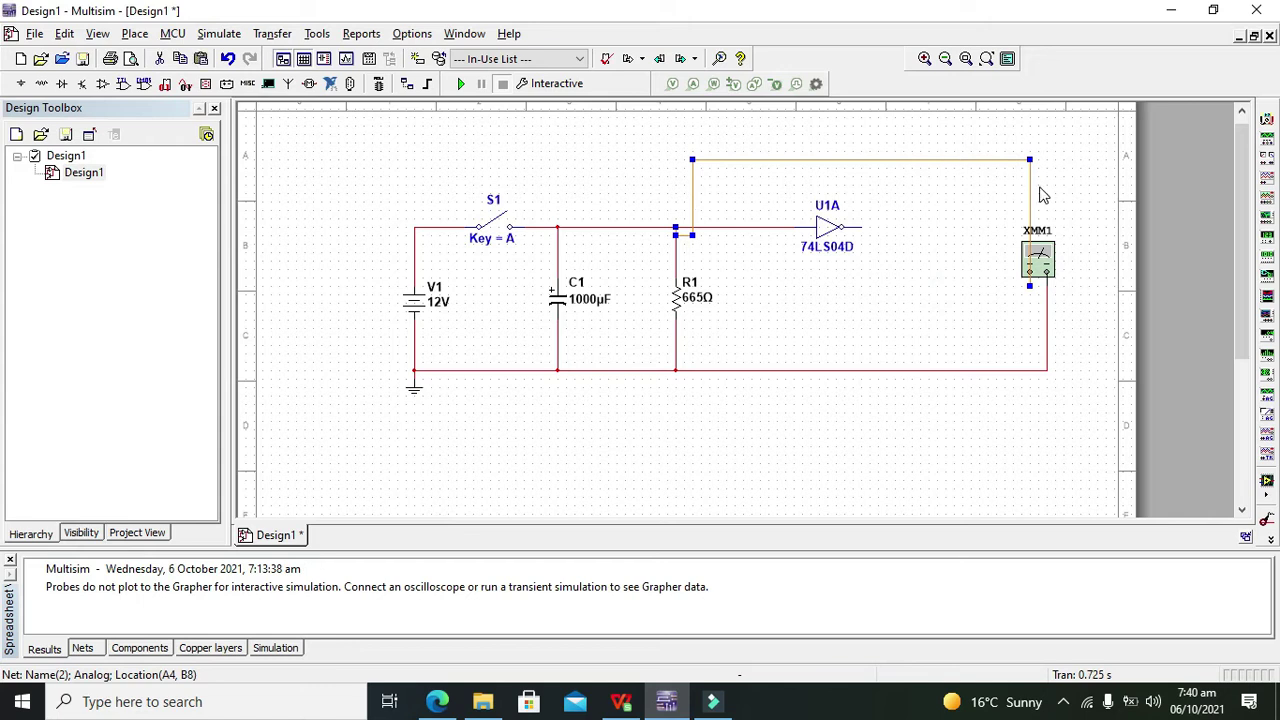
{"action": "left_click_drag", "start_coordinate": [1030, 190], "coordinate": [979, 190]}
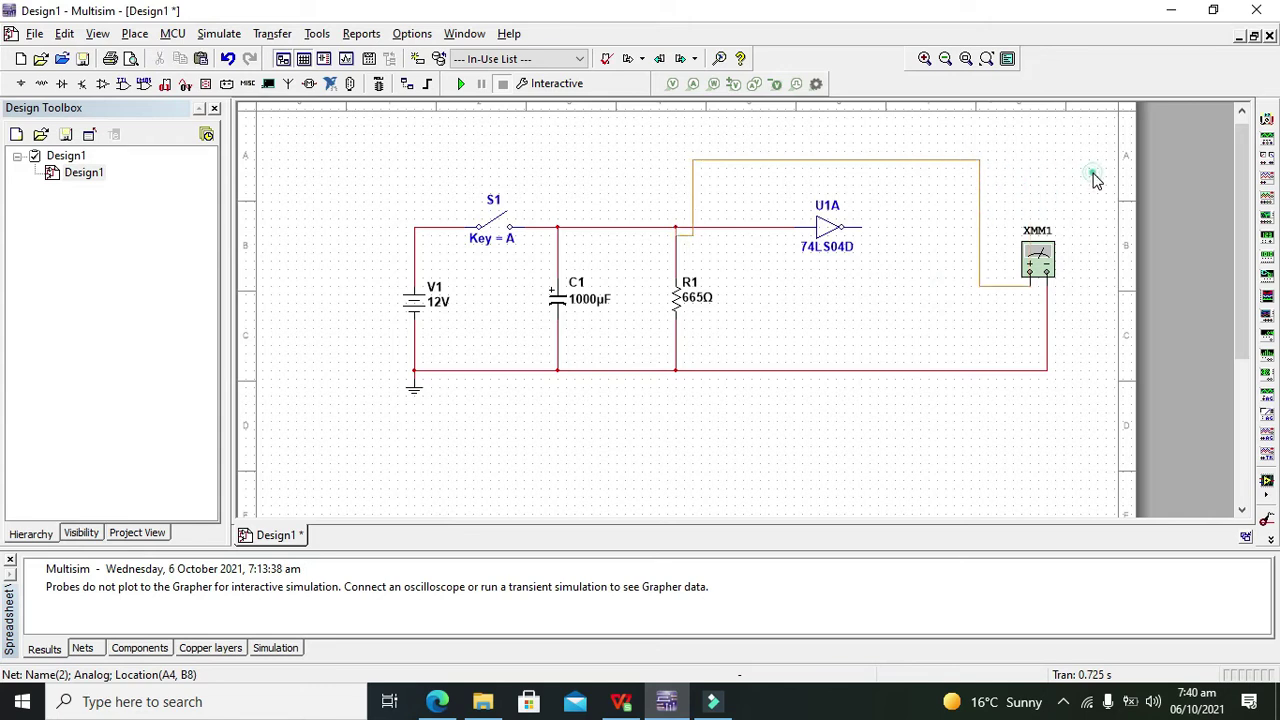
{"action": "left_click", "coordinate": [1090, 173]}
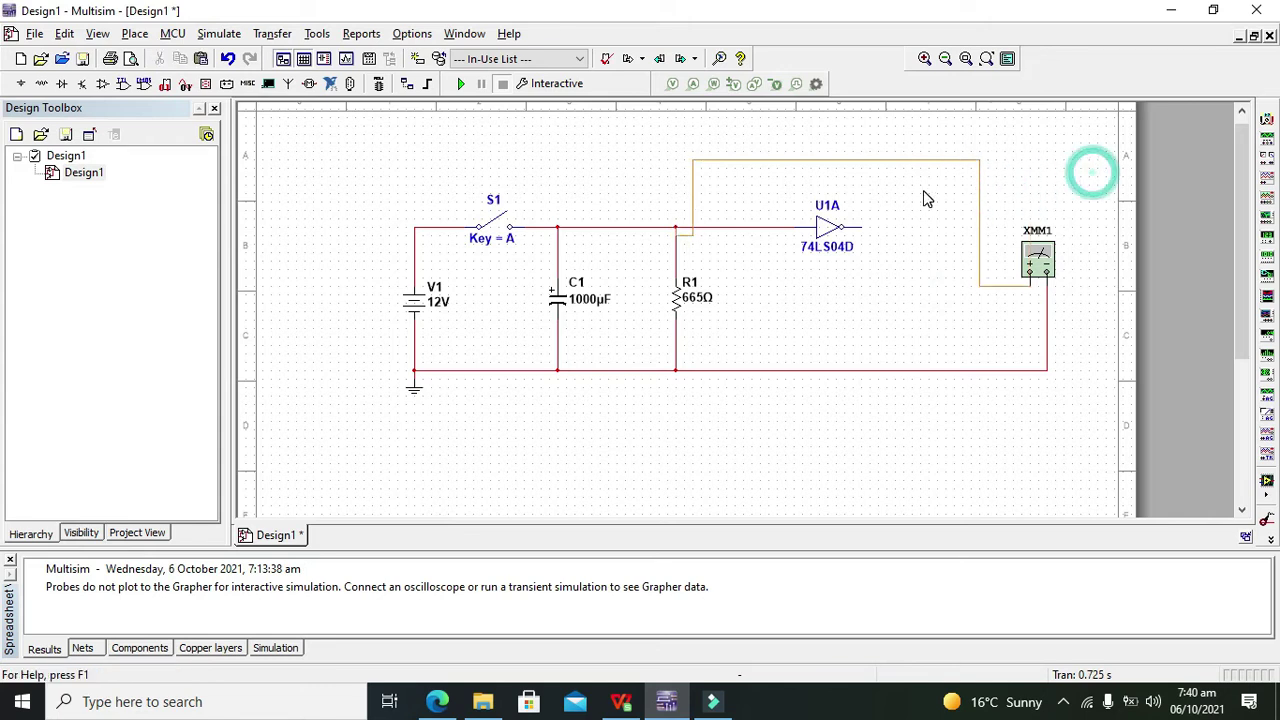
{"action": "left_click", "coordinate": [19, 85]}
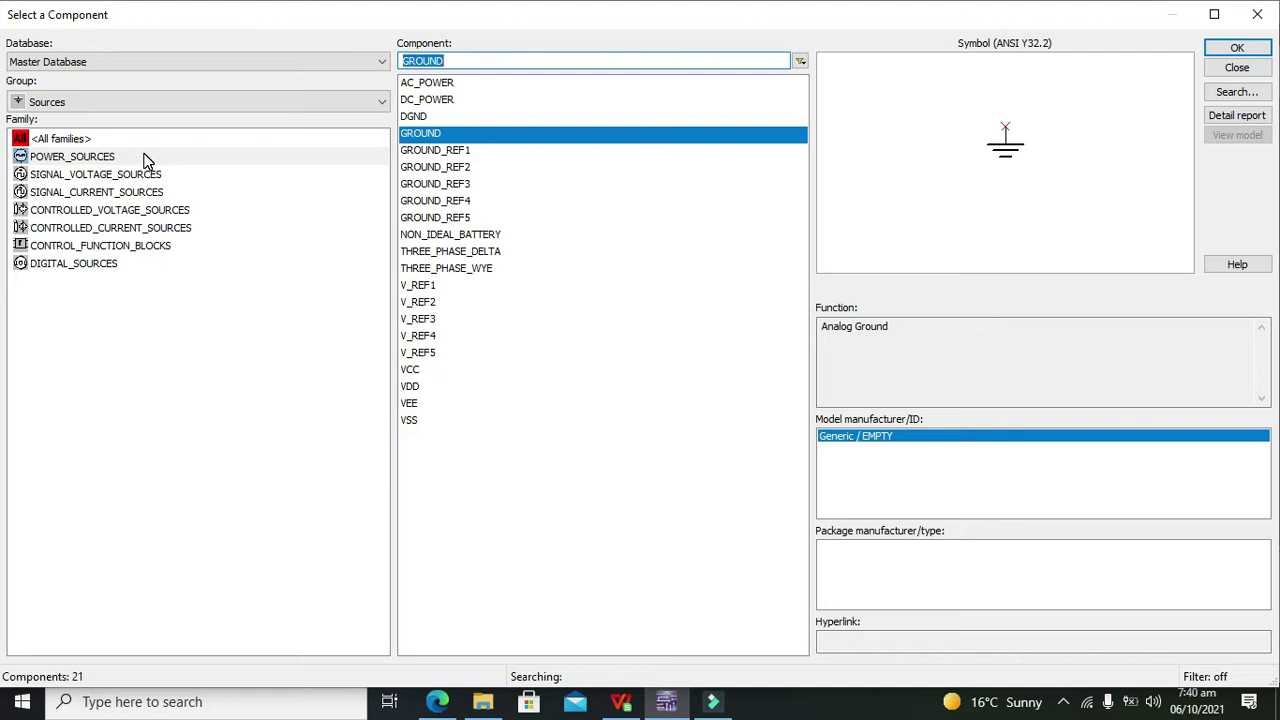
Step: Search all groups for 'led' and place a blue LED, LED1, right of inverter U1A
{"action": "left_click", "coordinate": [129, 106]}
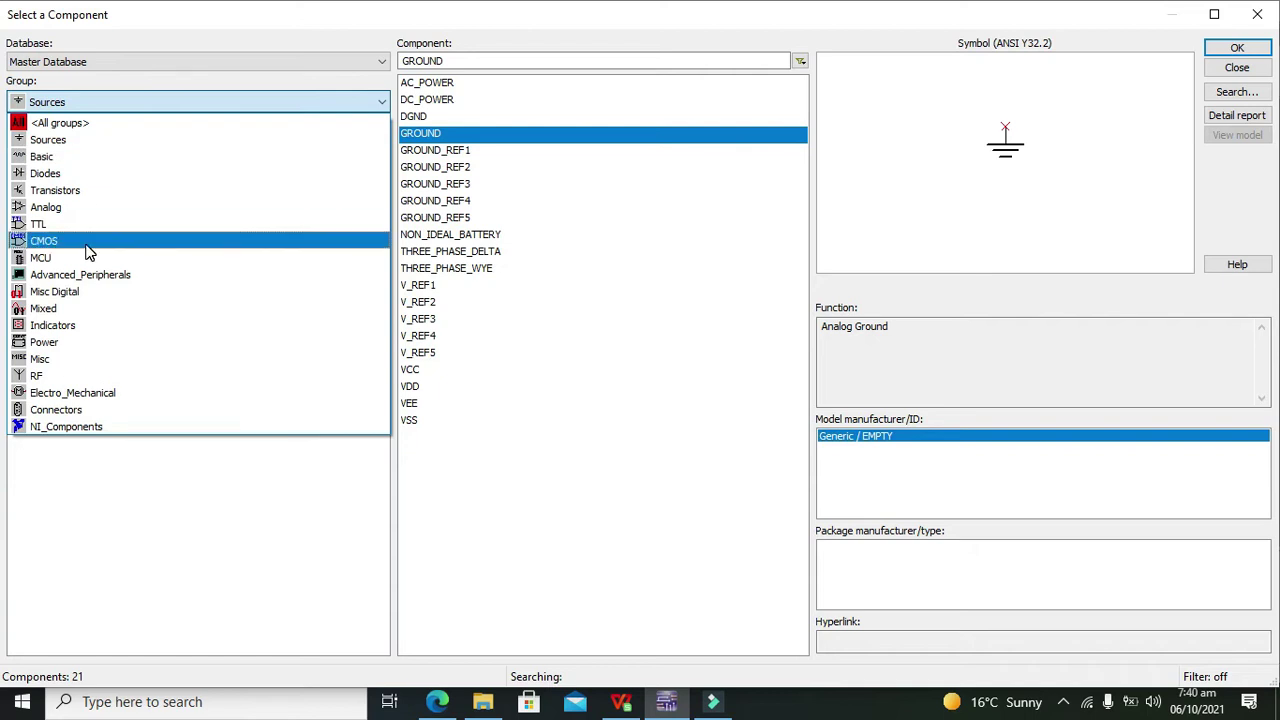
{"action": "left_click", "coordinate": [55, 156]}
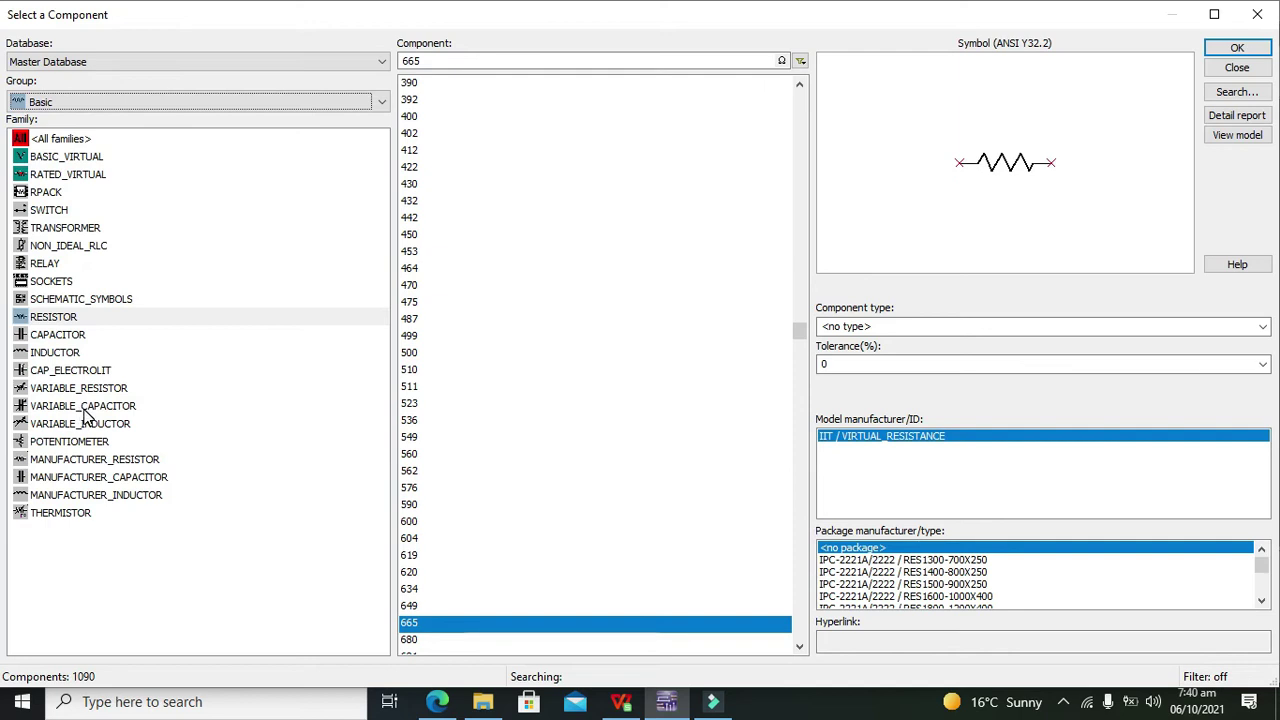
{"action": "left_click", "coordinate": [139, 102]}
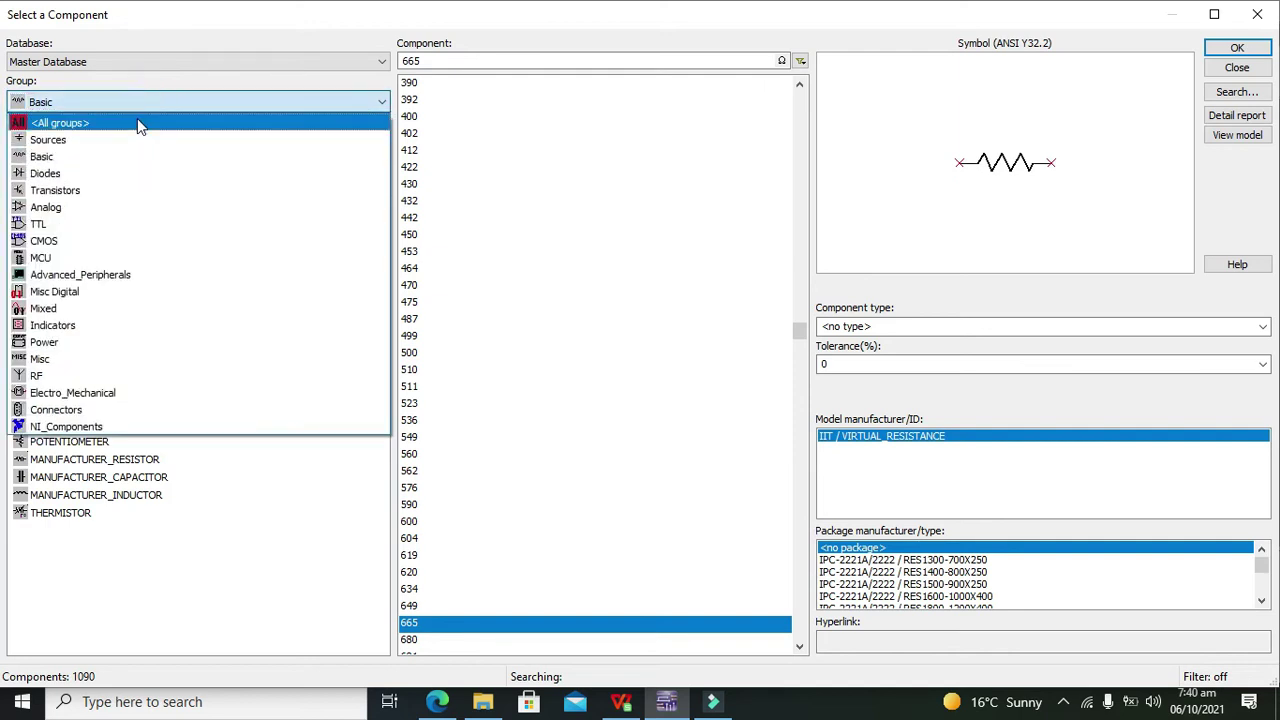
{"action": "left_click", "coordinate": [138, 121]}
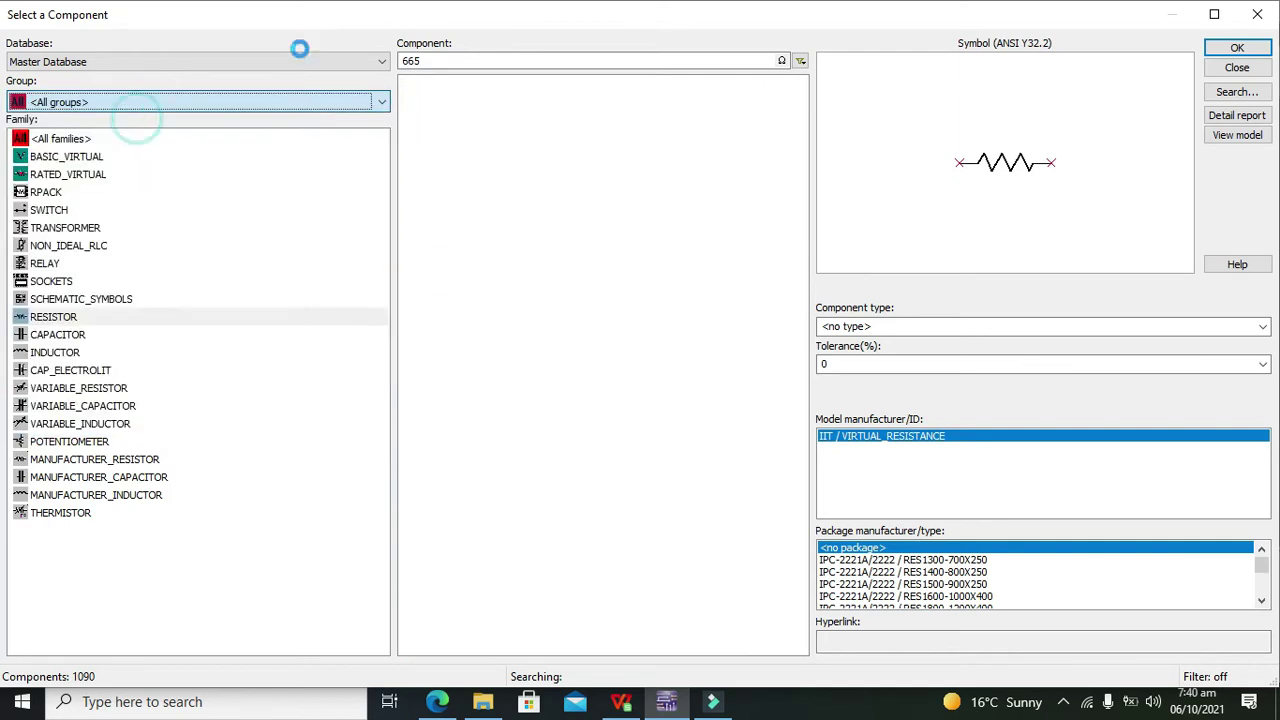
{"action": "left_click", "coordinate": [471, 60]}
{"action": "type", "text": "74LS04"}
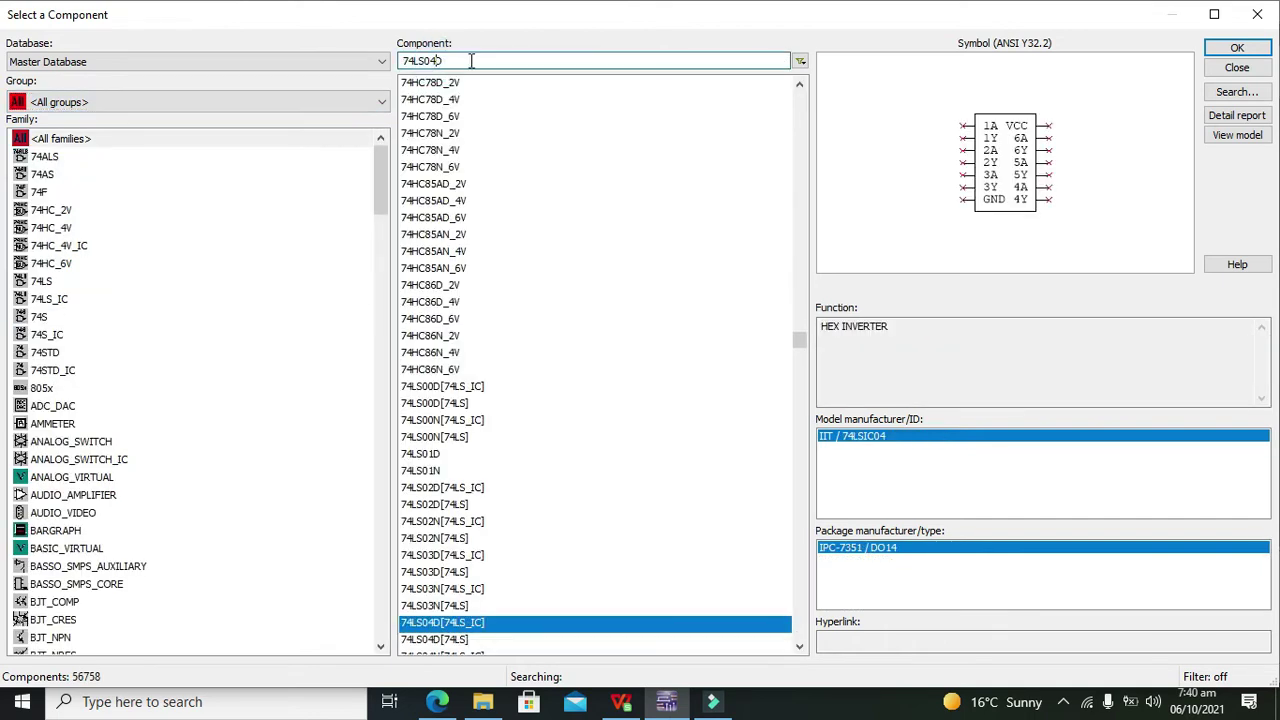
{"action": "double_click", "coordinate": [471, 60]}
{"action": "type", "text": "le"}
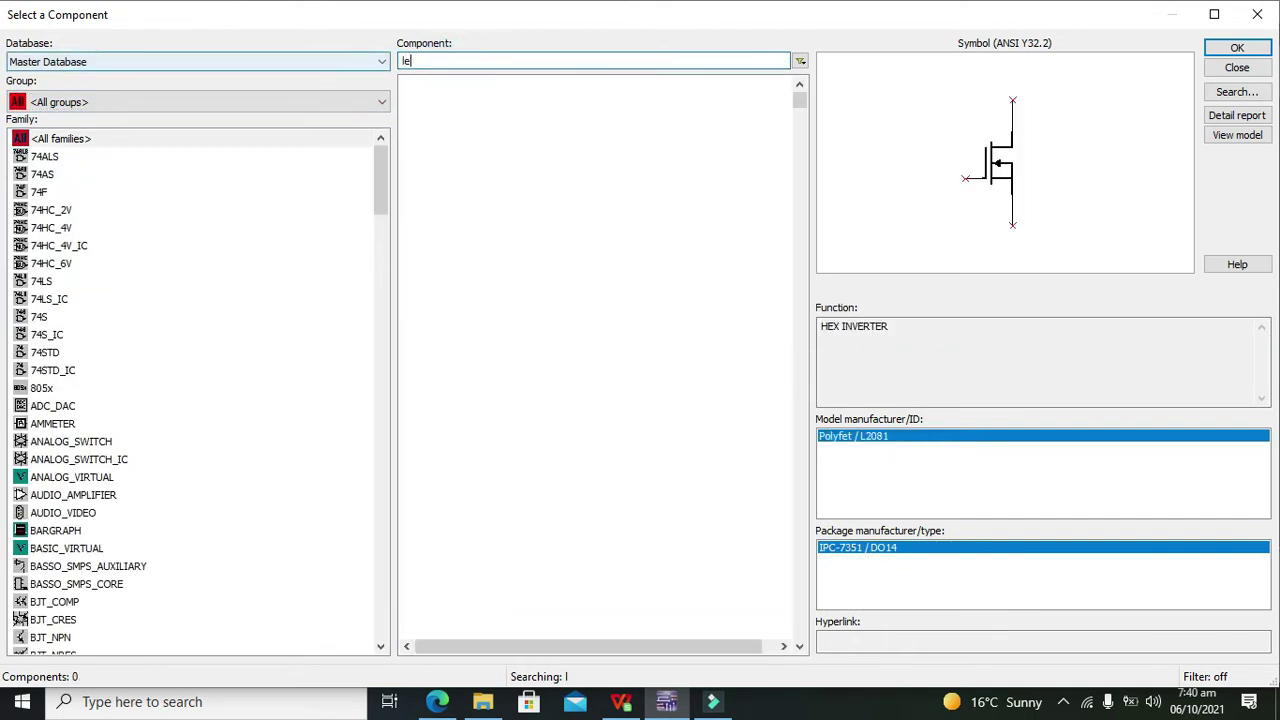
{"action": "type", "text": "d"}
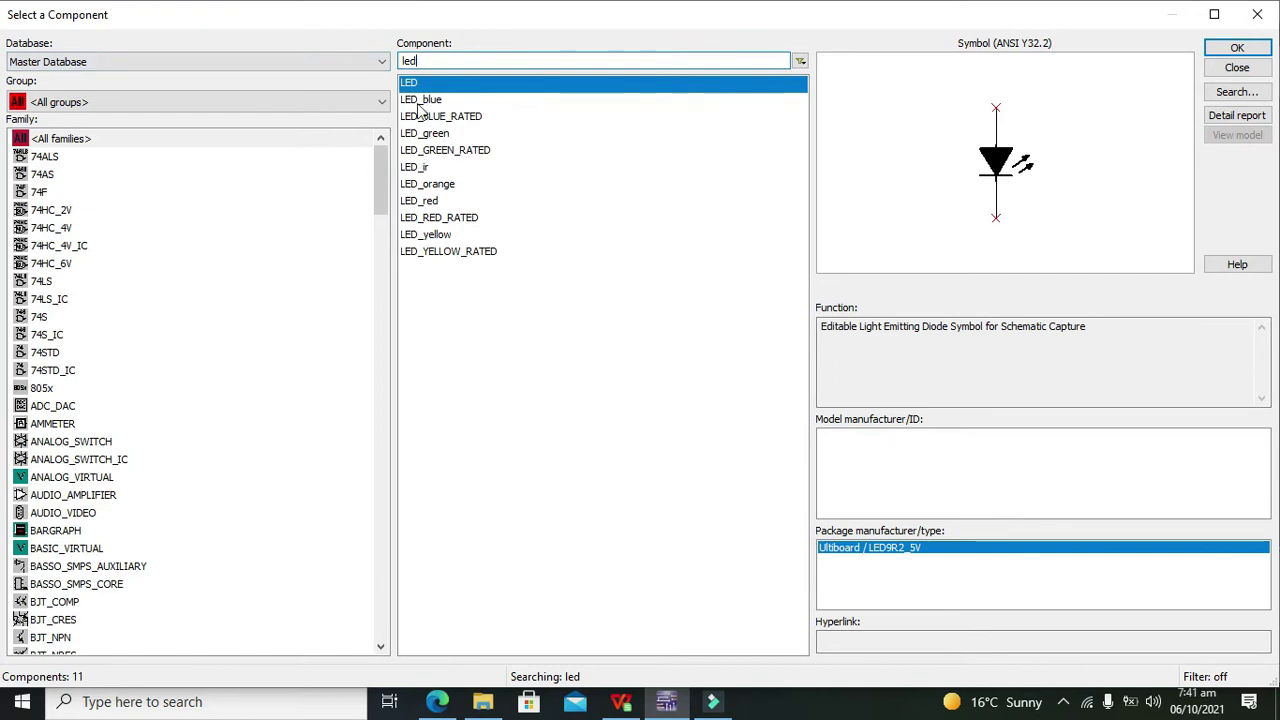
{"action": "left_click", "coordinate": [420, 100]}
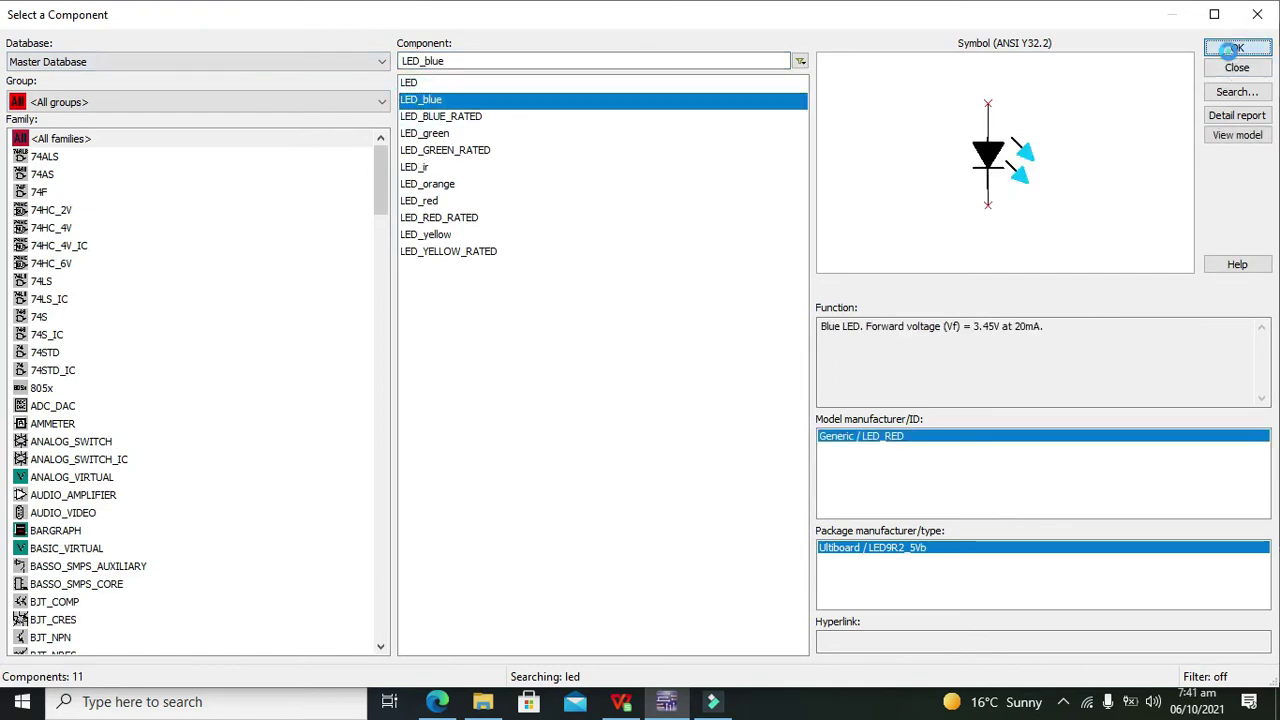
{"action": "left_click", "coordinate": [1236, 48]}
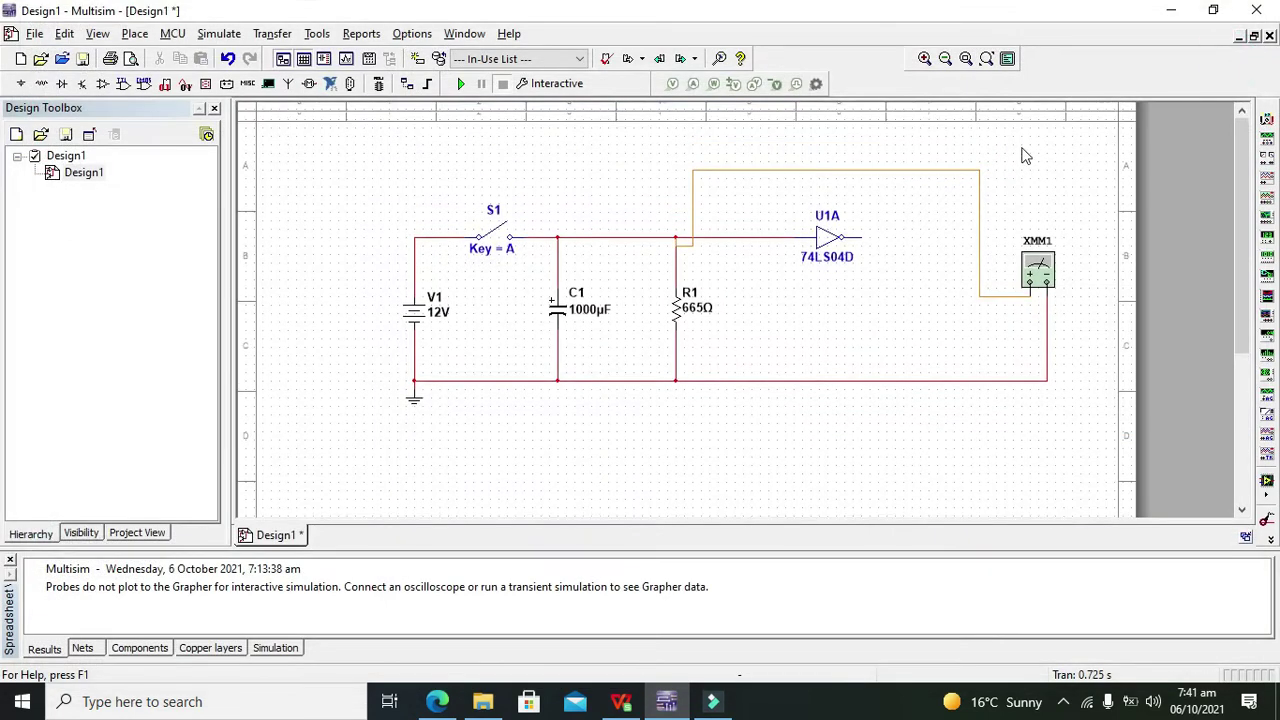
{"action": "left_click", "coordinate": [922, 333]}
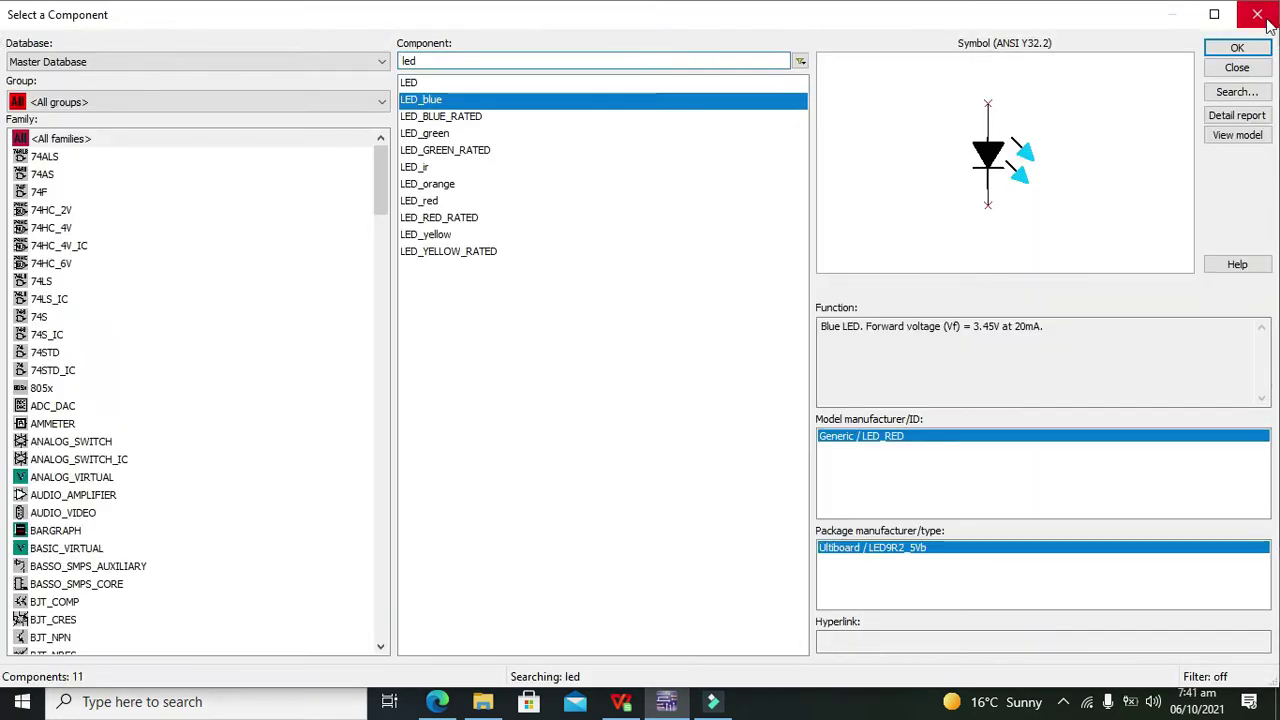
{"action": "left_click", "coordinate": [1257, 14]}
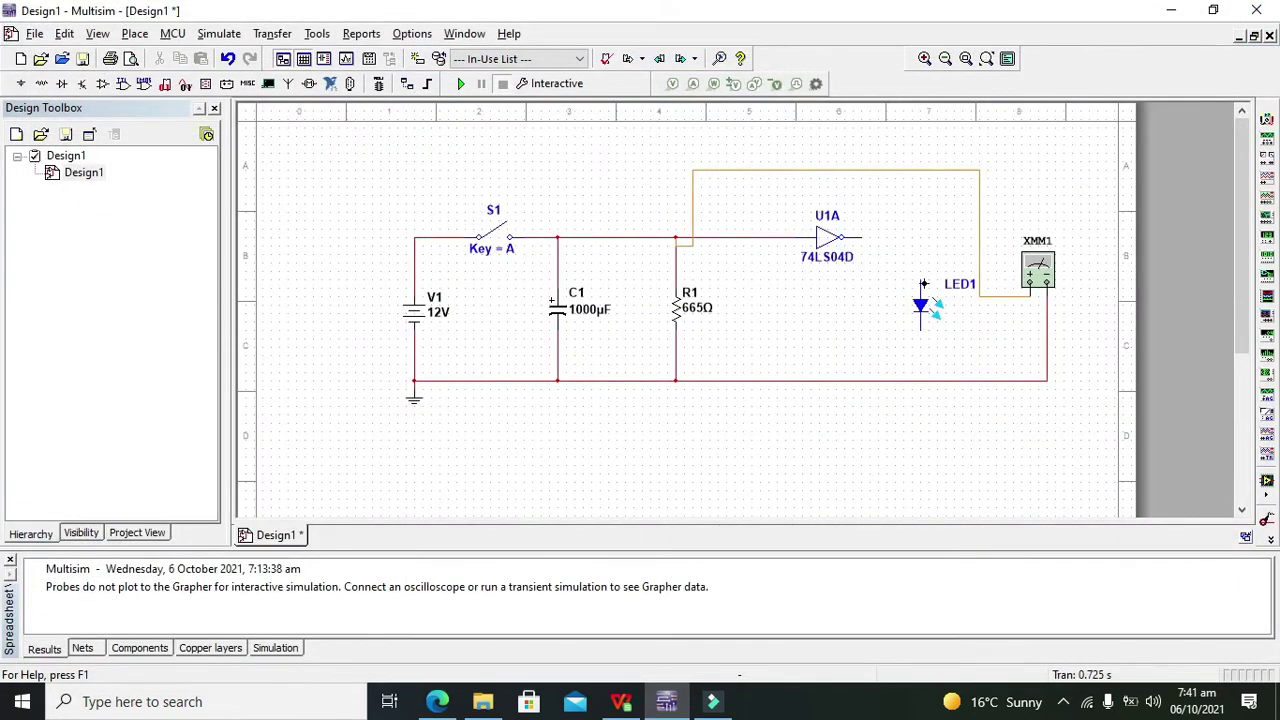
Step: Wire U1A's output to LED1's anode and its cathode to ground, then run the simulation
{"action": "left_click", "coordinate": [860, 237]}
{"action": "left_click", "coordinate": [920, 288]}
{"action": "left_click", "coordinate": [920, 325]}
{"action": "left_click", "coordinate": [919, 380]}
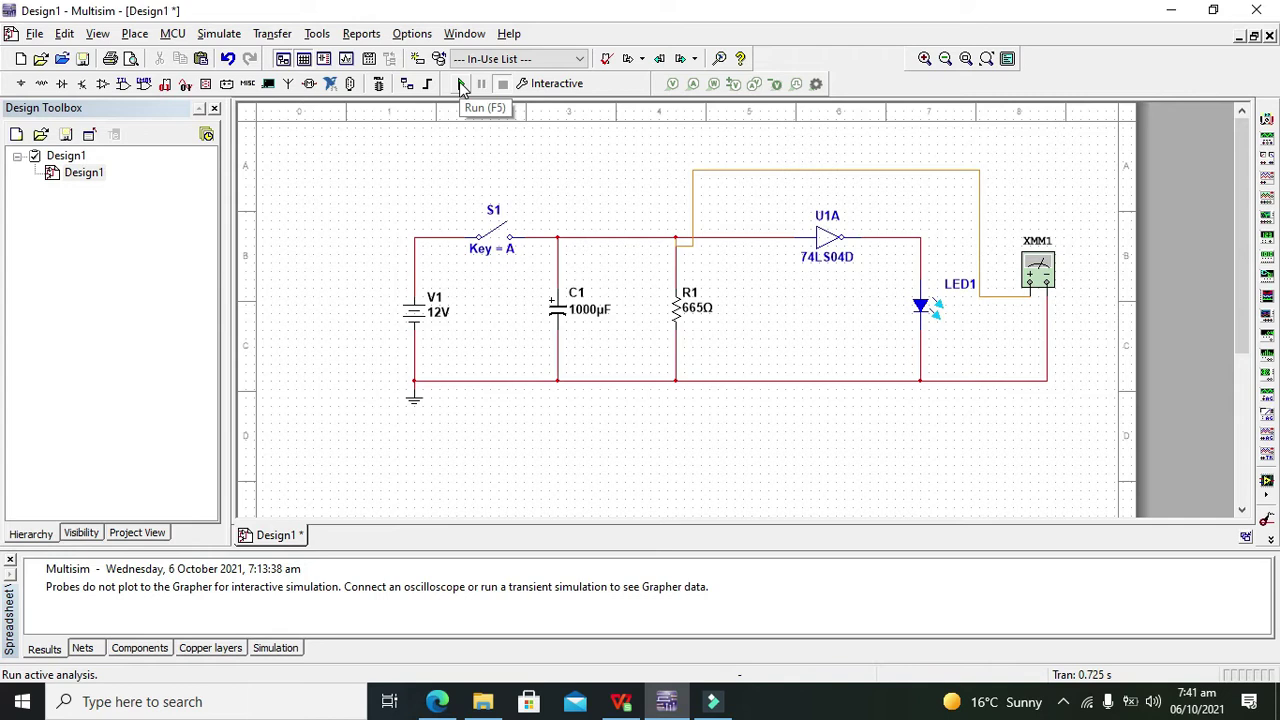
{"action": "left_click", "coordinate": [460, 84]}
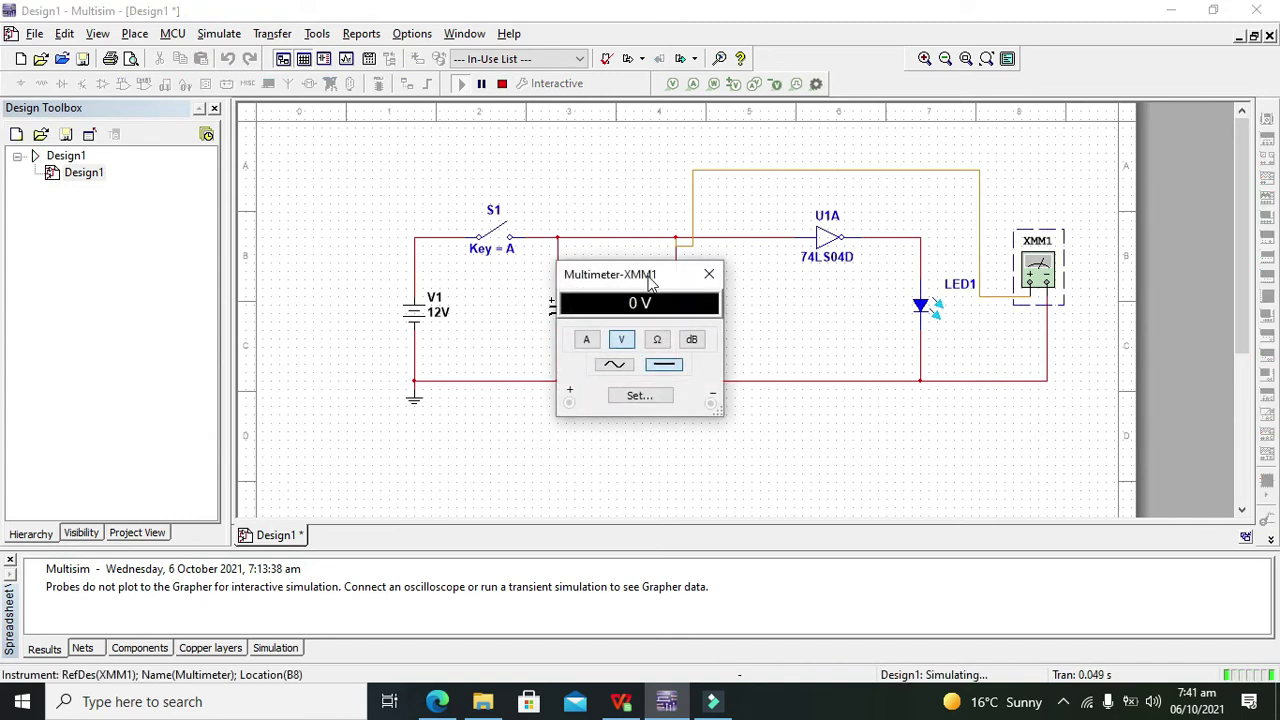
Step: Move the multimeter readout aside, then close and reopen S1 to charge and discharge C1
{"action": "left_click_drag", "start_coordinate": [648, 275], "coordinate": [1180, 185]}
{"action": "left_click", "coordinate": [1108, 390]}
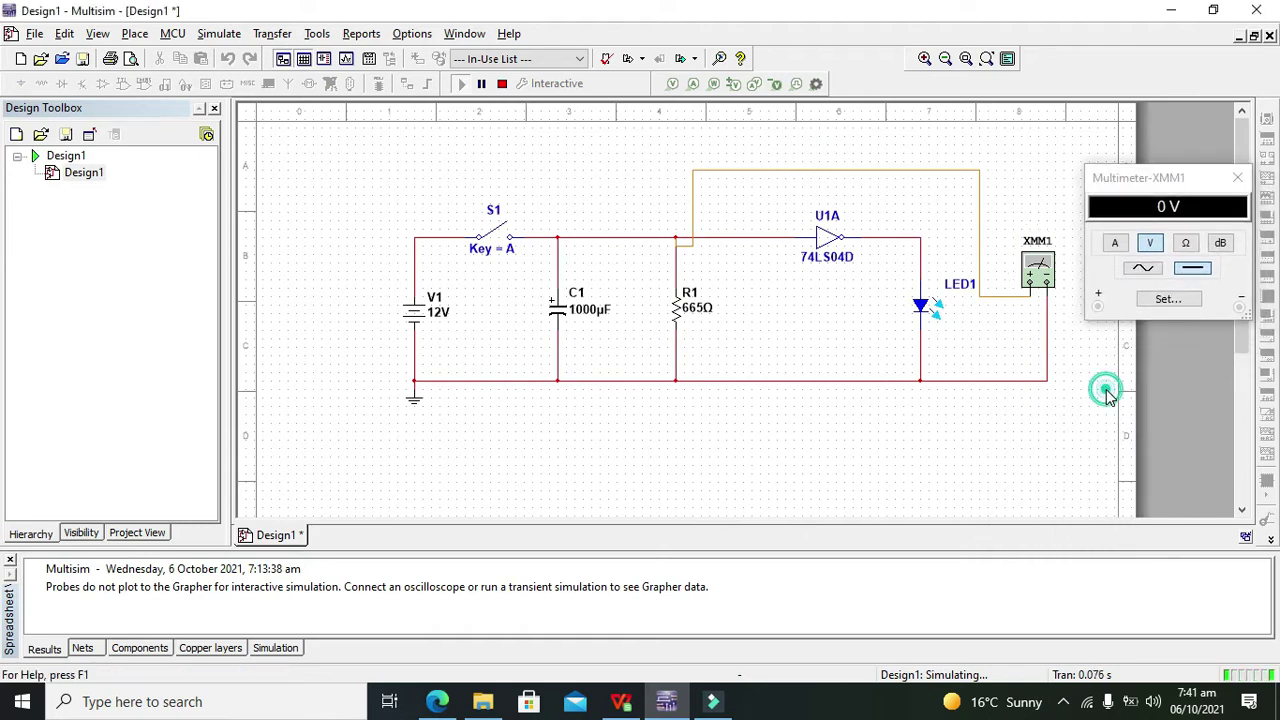
{"action": "left_click", "coordinate": [503, 236]}
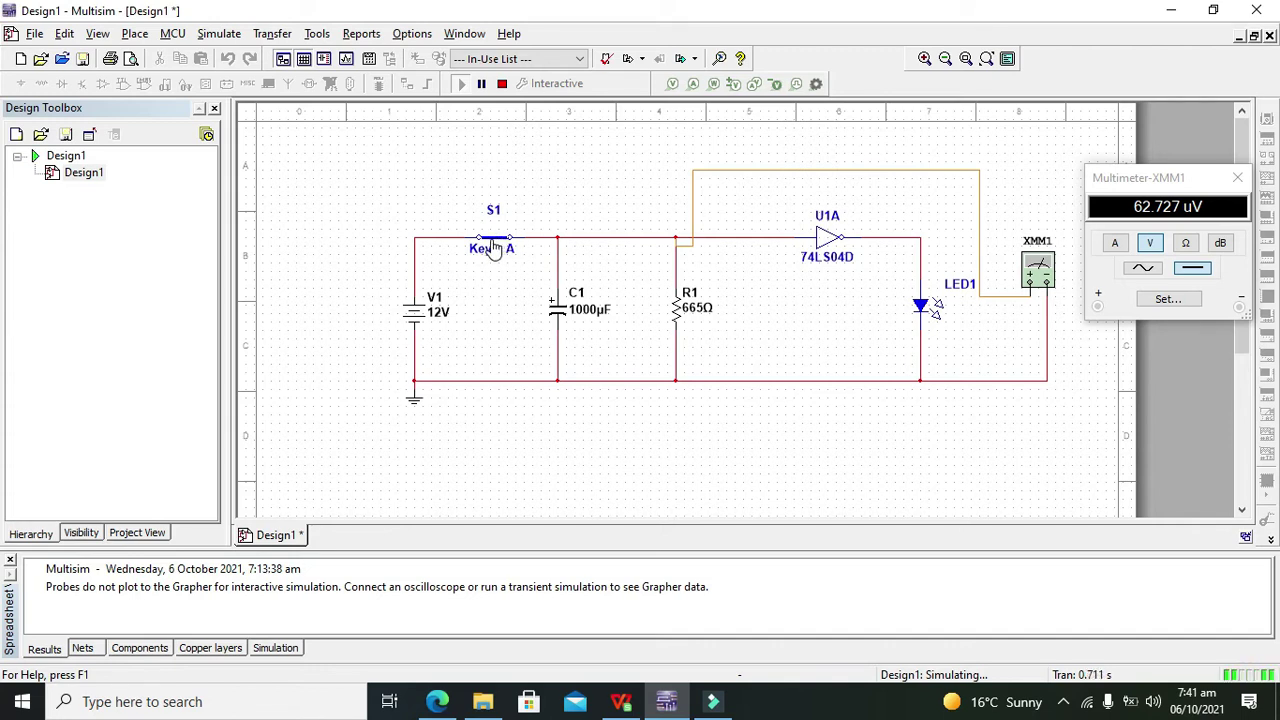
{"action": "left_click", "coordinate": [492, 246]}
Step: Watch the multimeter voltage decay, then stop the simulation at 4.537 V
{"action": "right_click", "coordinate": [500, 246]}
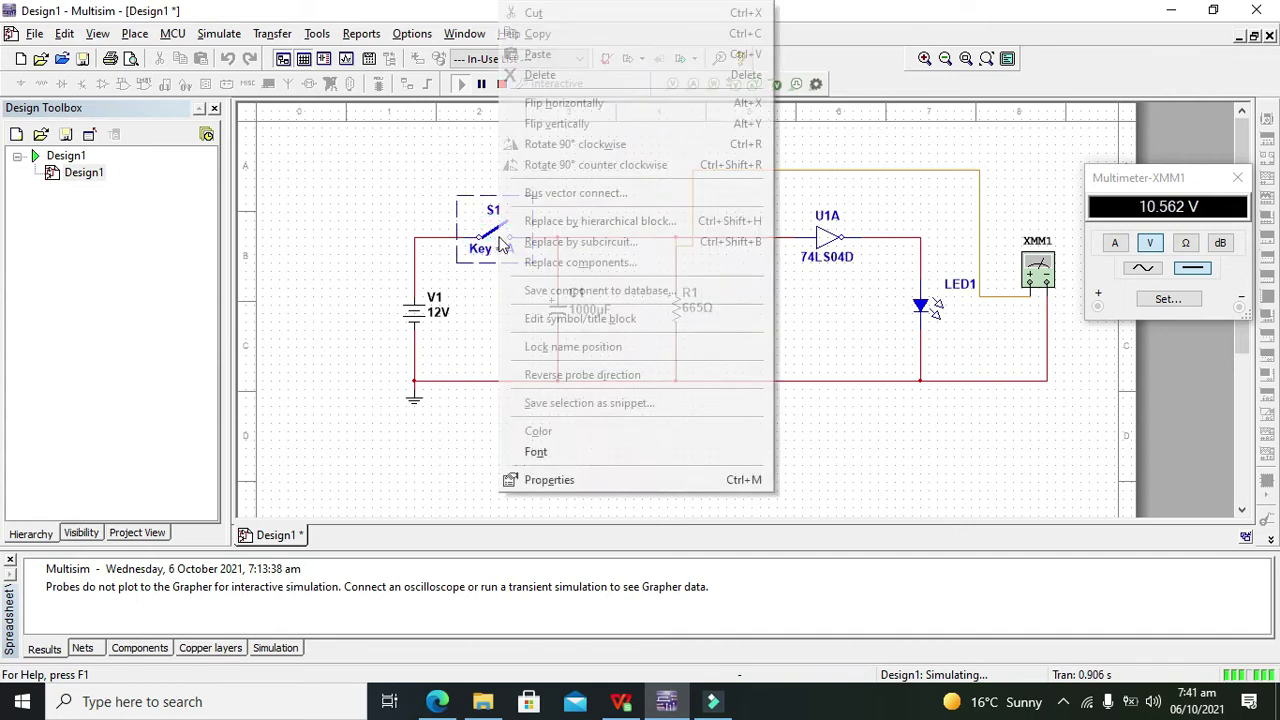
{"action": "left_click", "coordinate": [428, 206]}
{"action": "left_click", "coordinate": [428, 206]}
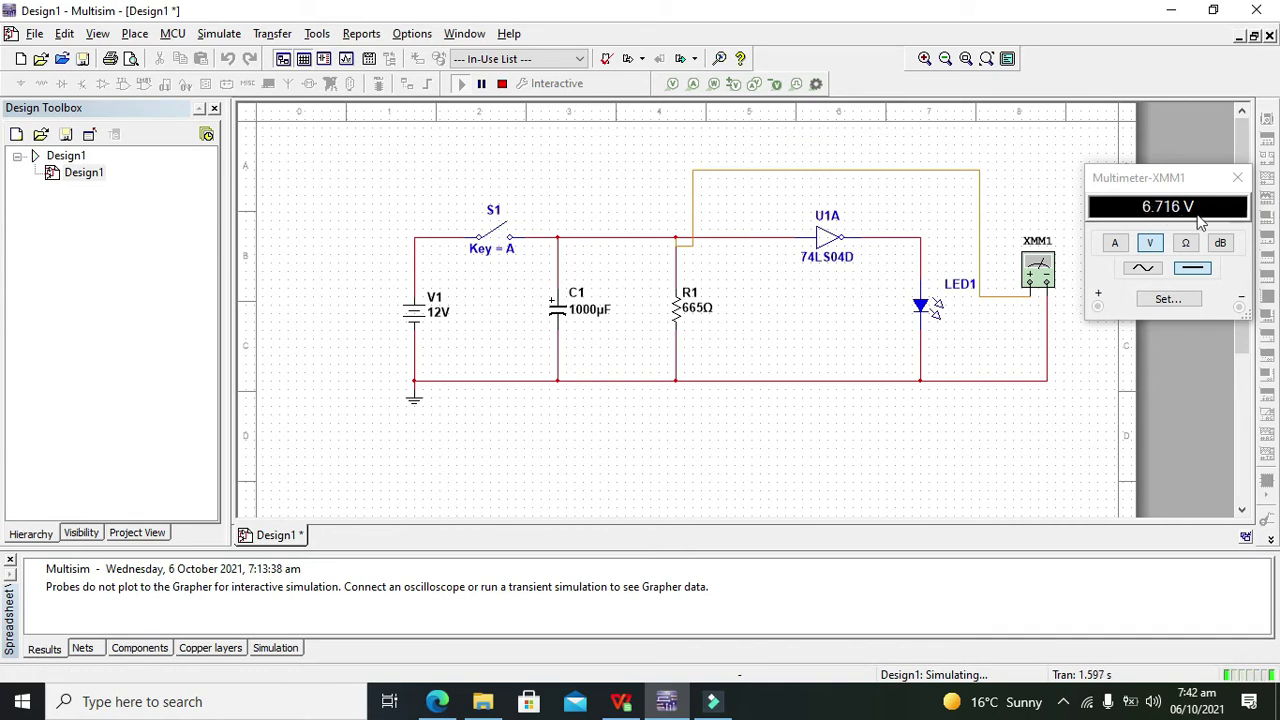
{"action": "left_click", "coordinate": [1166, 184]}
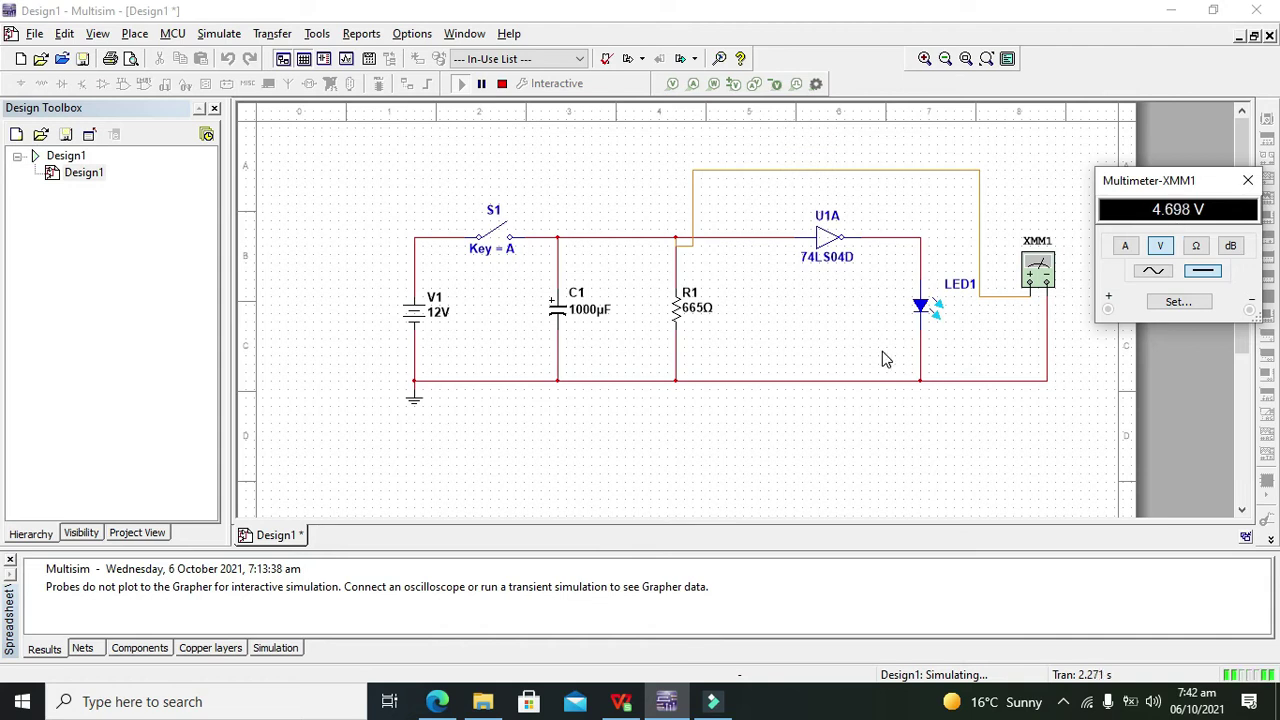
{"action": "left_click", "coordinate": [502, 83]}
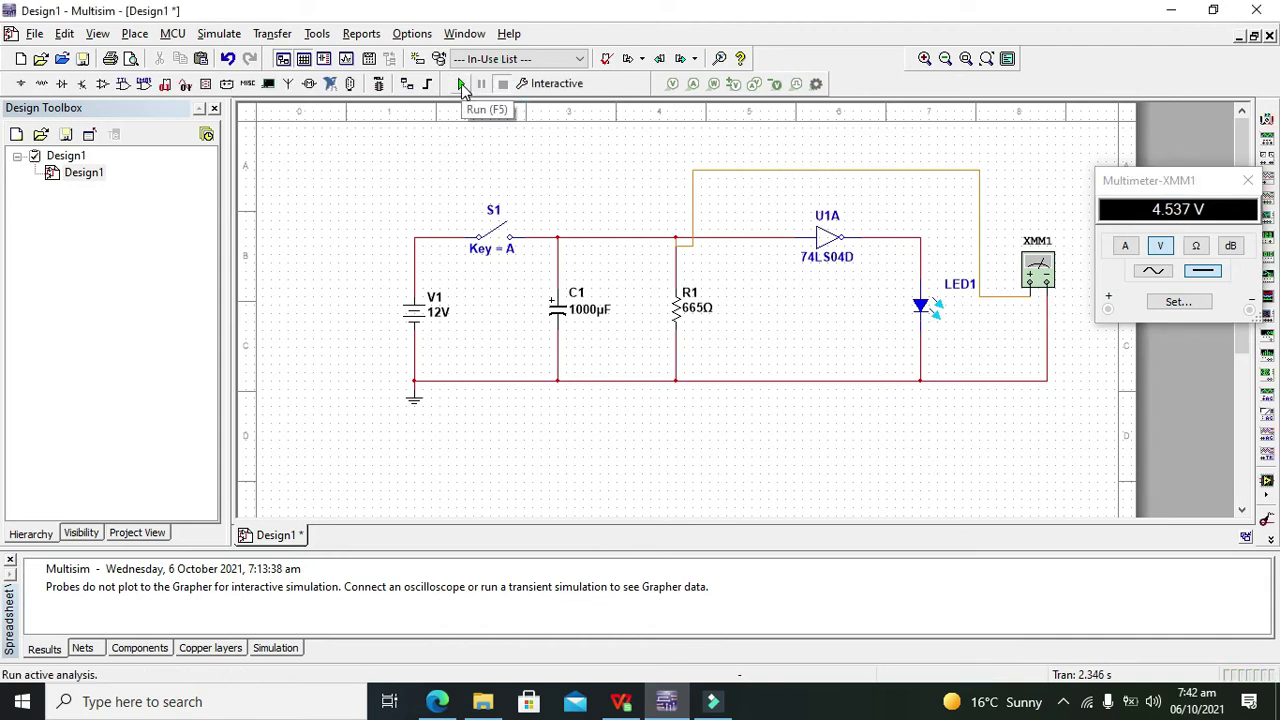
Step: Restart the simulation, close S1 to charge C1 to 12 V, then open S1 to discharge it
{"action": "left_click", "coordinate": [461, 83]}
{"action": "left_click", "coordinate": [498, 236]}
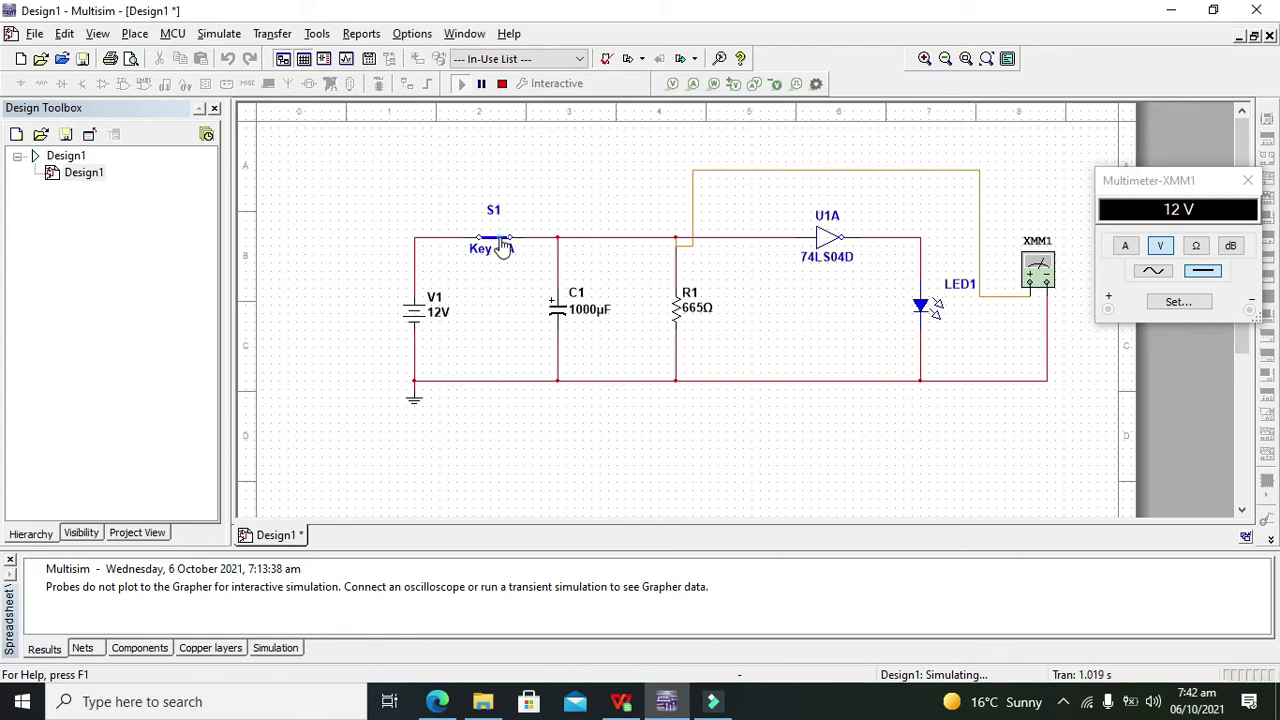
{"action": "left_click", "coordinate": [503, 246]}
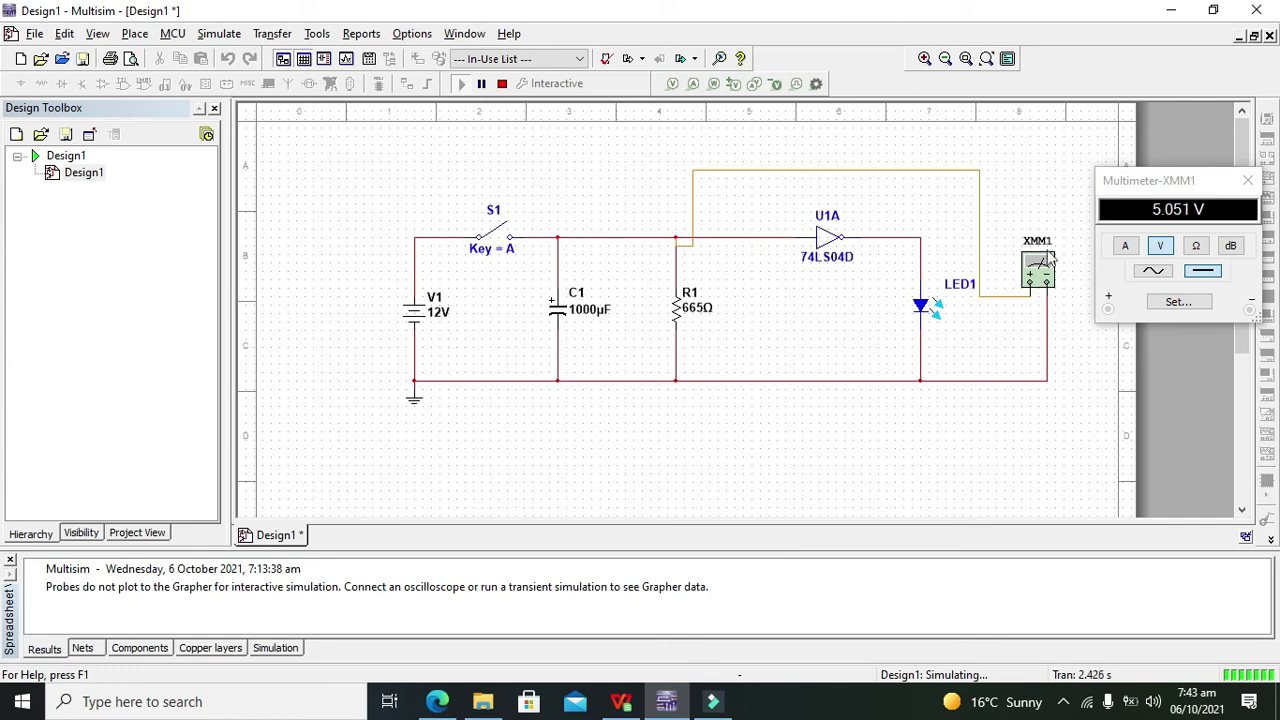
Step: Nudge the XMM1 readout left, then close and reopen S1 so the capacitor keeps discharging
{"action": "left_click", "coordinate": [1192, 183]}
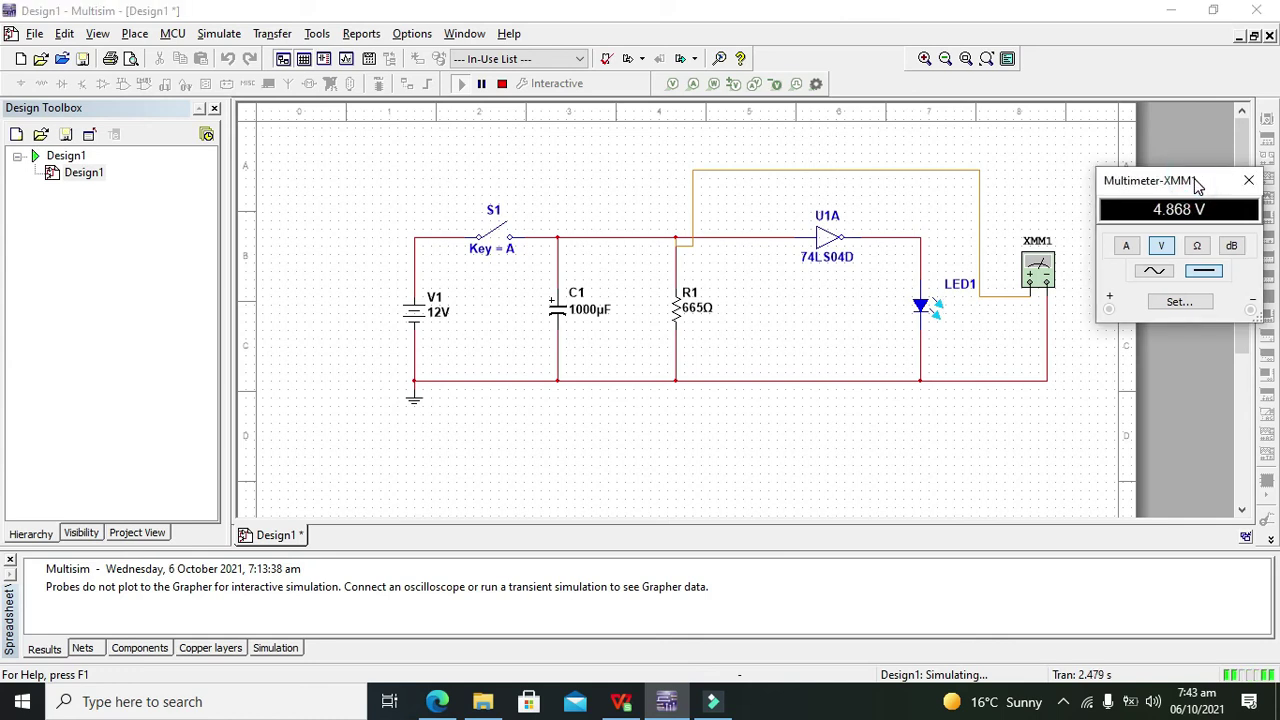
{"action": "left_click_drag", "start_coordinate": [1192, 184], "coordinate": [1175, 195]}
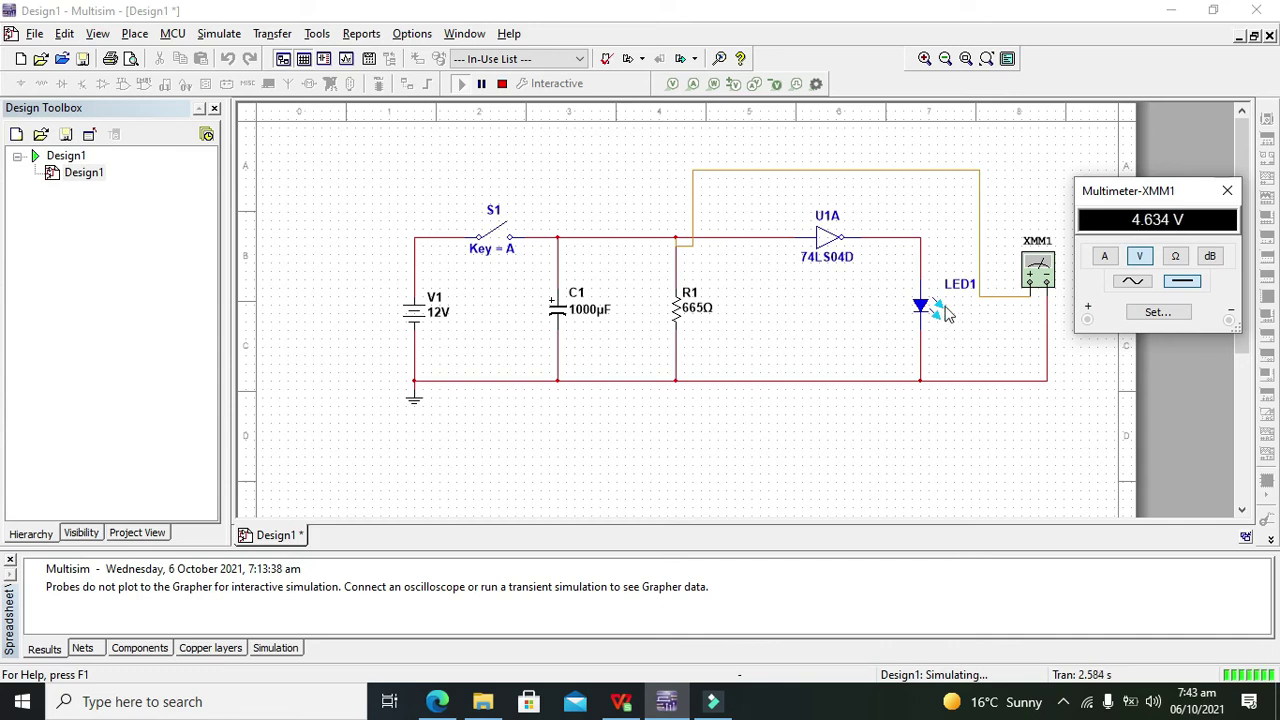
{"action": "left_click", "coordinate": [503, 248]}
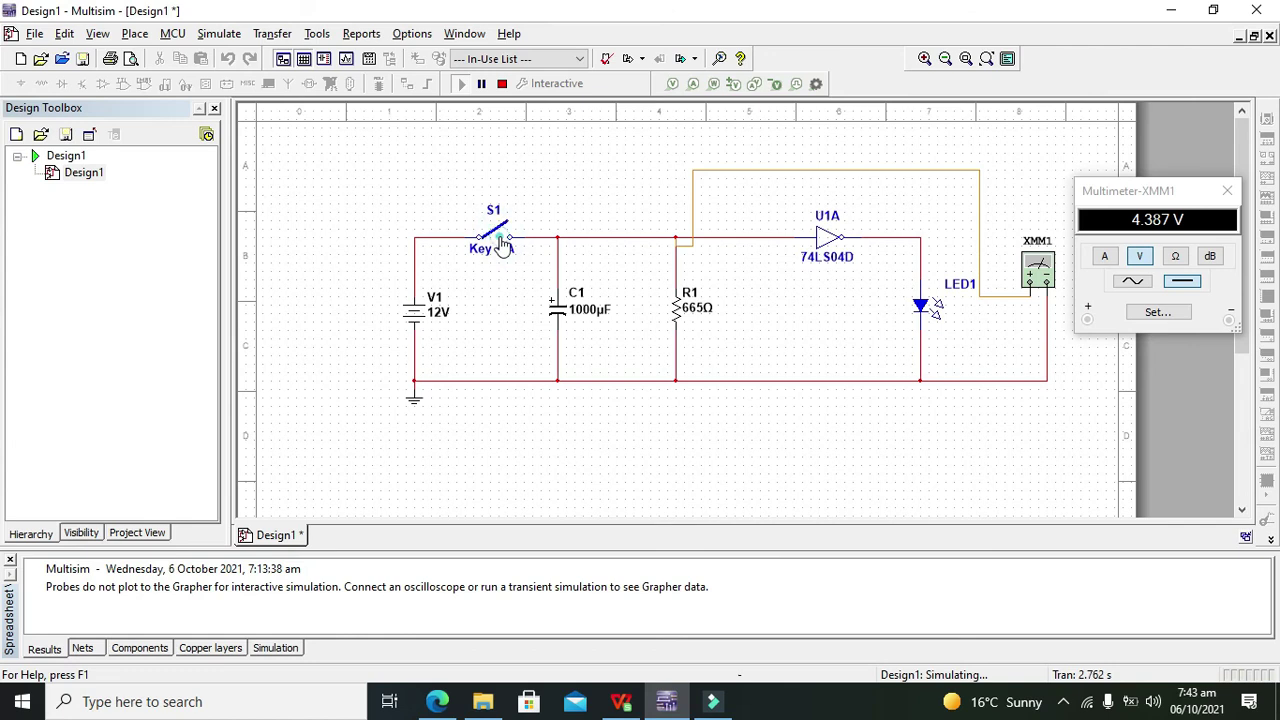
{"action": "left_click", "coordinate": [502, 246]}
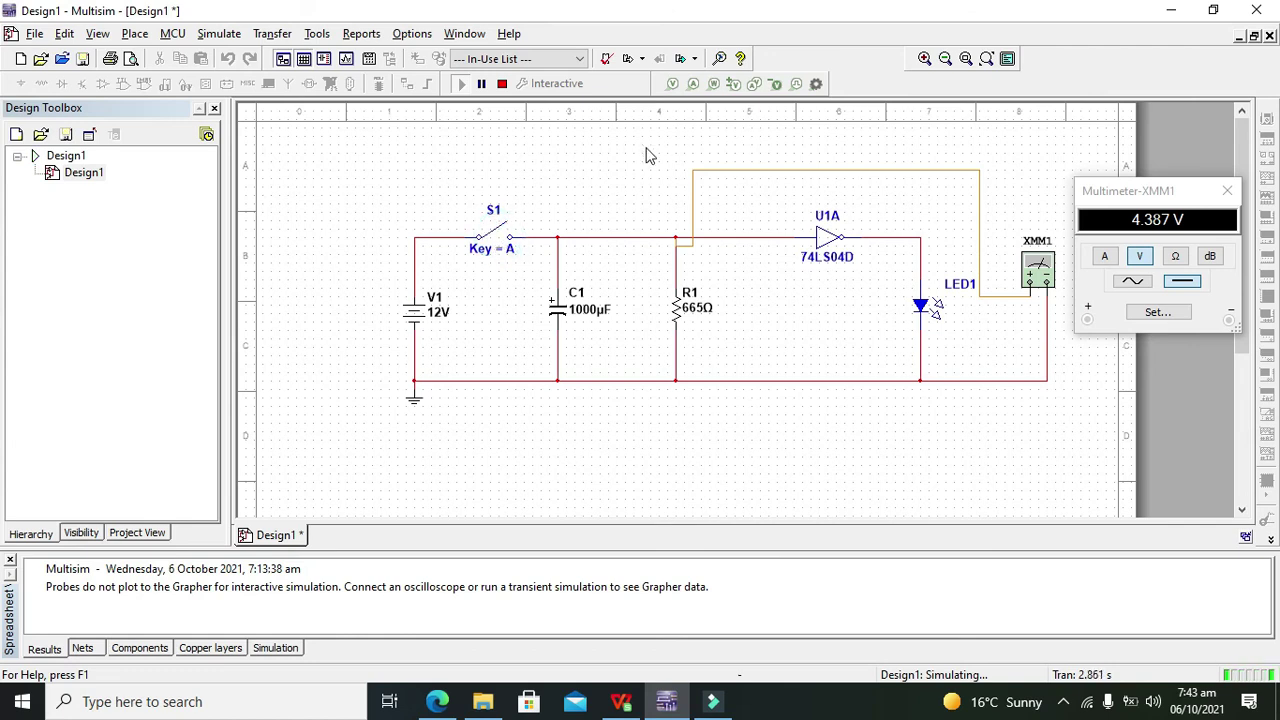